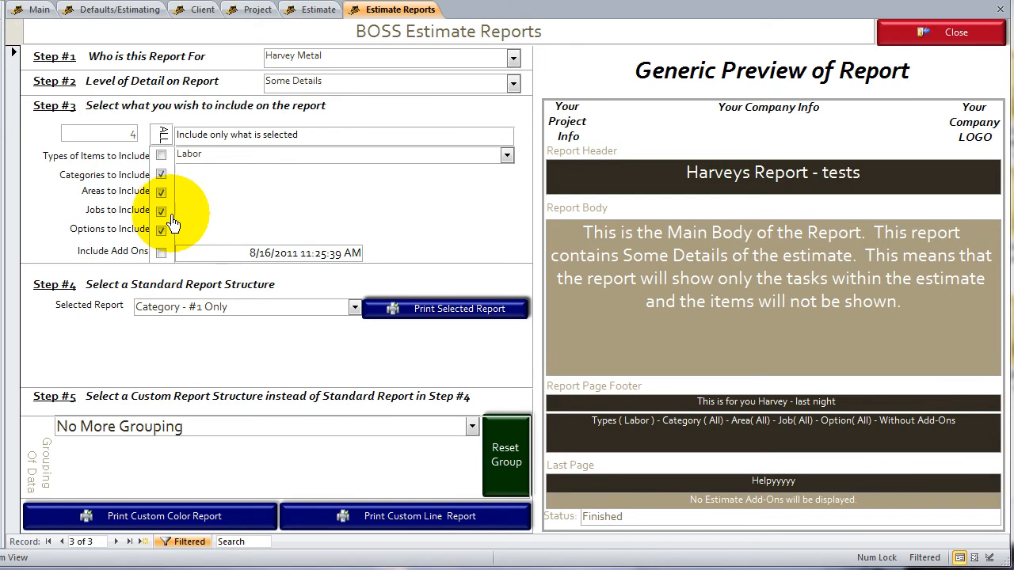
Set the report's level of detail to No Details and generate the Category - #1 Only standard report
left_click(515, 89)
left_click(315, 126)
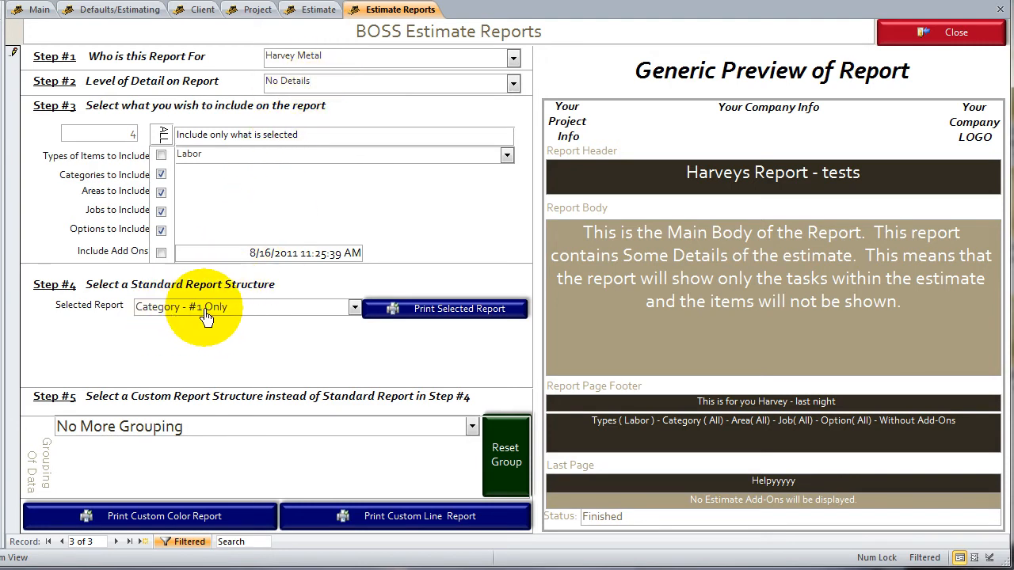
left_click(420, 322)
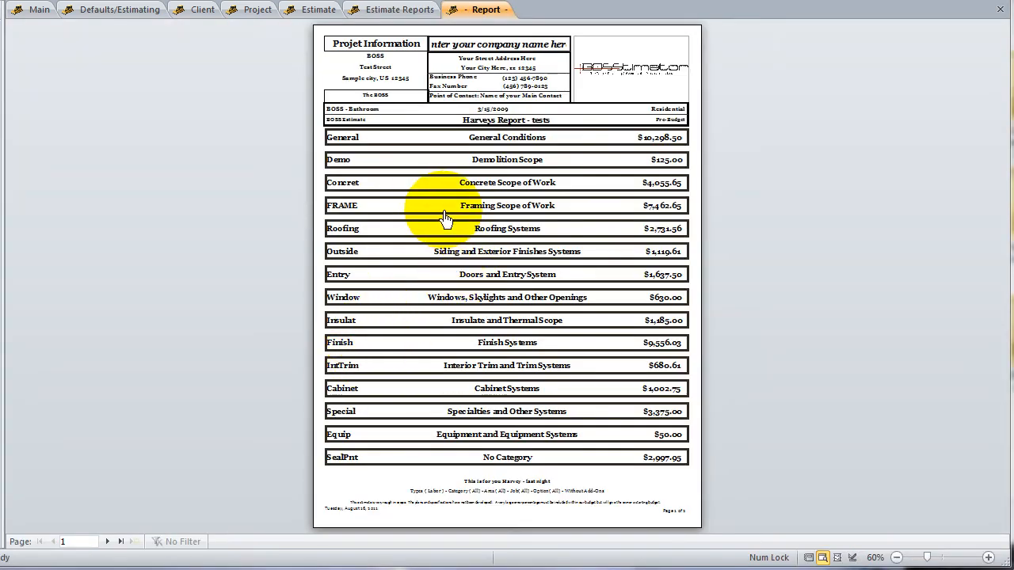
Examine the report's first page, checking the company header and the category summary lines with their amounts
left_click(436, 204)
left_click(426, 161)
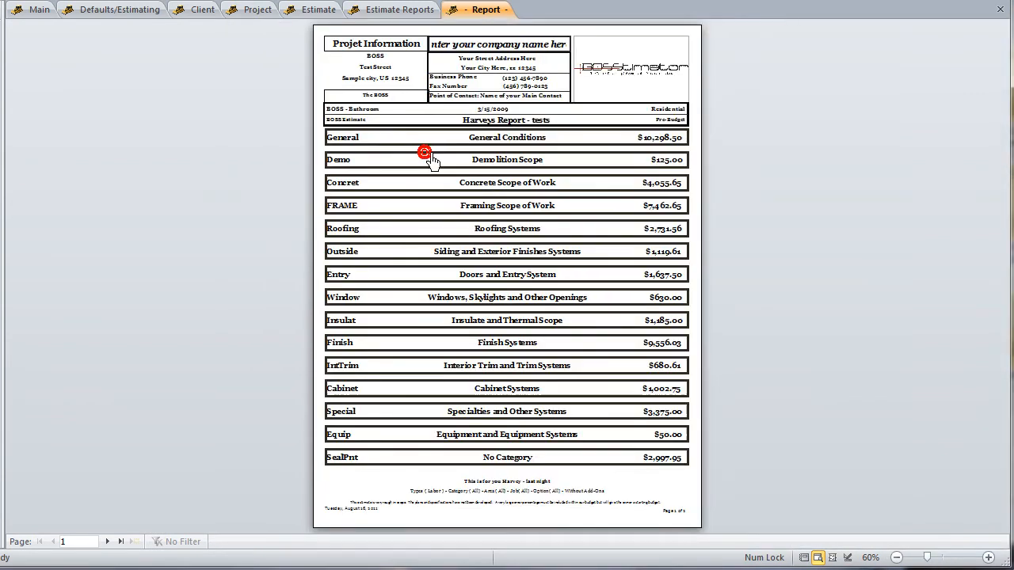
left_click(566, 95)
left_click(208, 198)
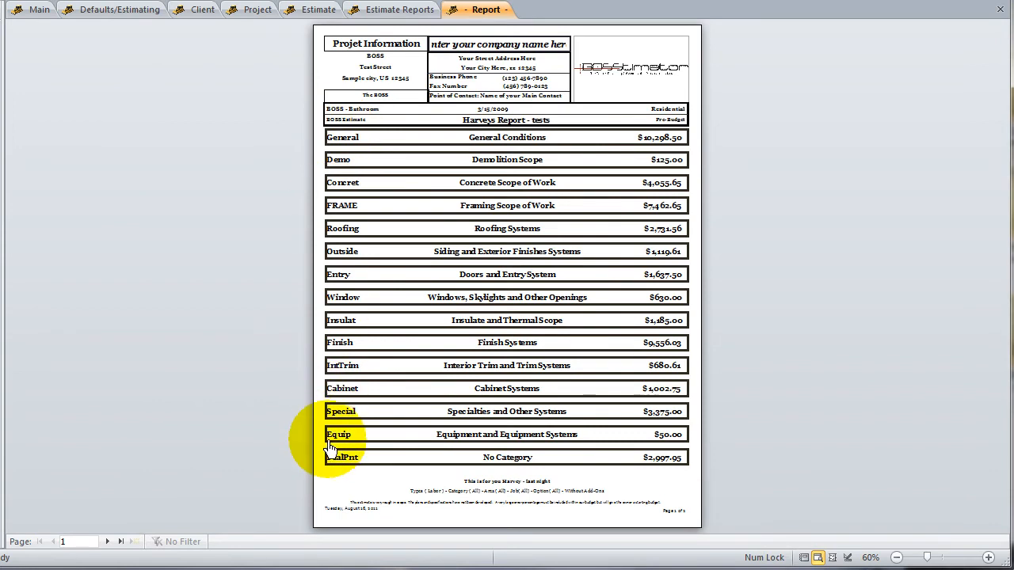
left_click(341, 139)
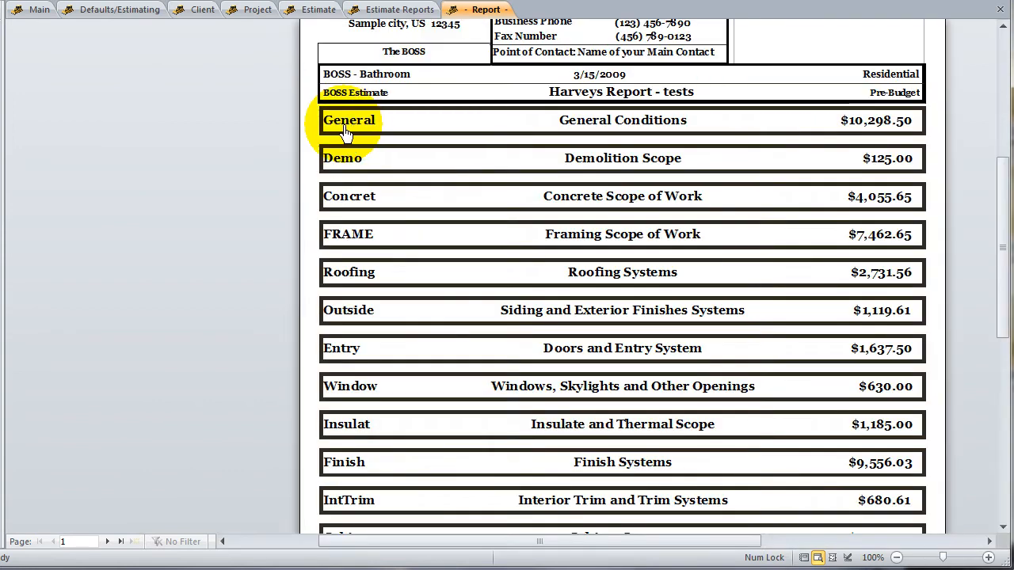
left_click(828, 133)
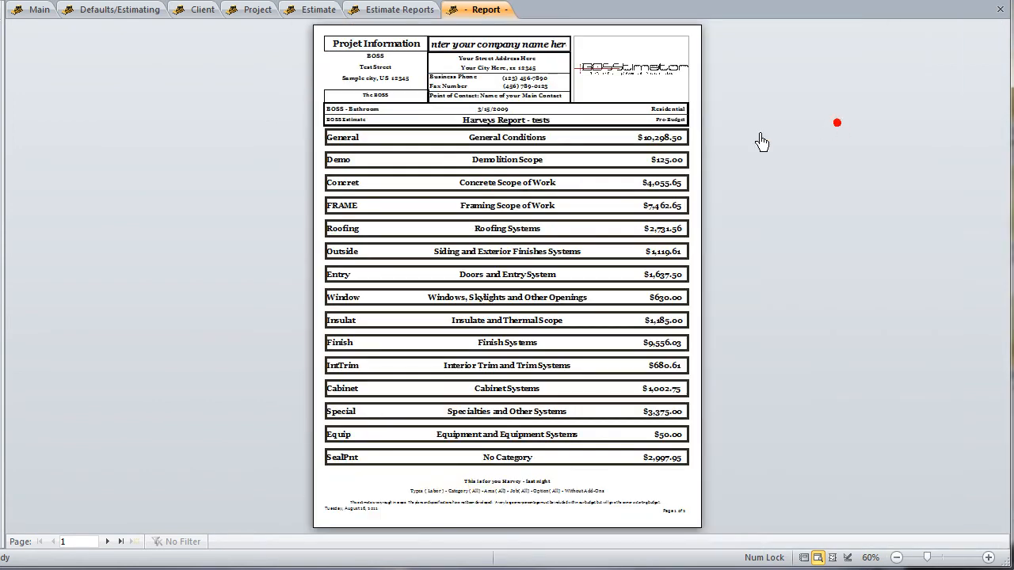
Read the report's page footer with its inclusion filters, and check the project, company and logo header against the General Conditions line
left_click(471, 491)
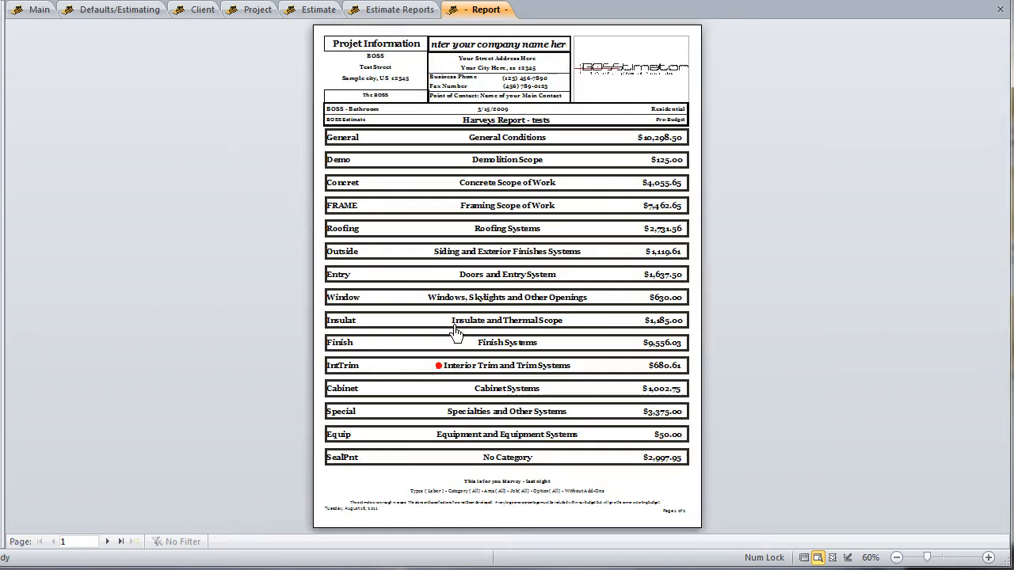
left_click(385, 497)
left_click(666, 104)
left_click(641, 108)
left_click(584, 84)
left_click(602, 79)
left_click(612, 72)
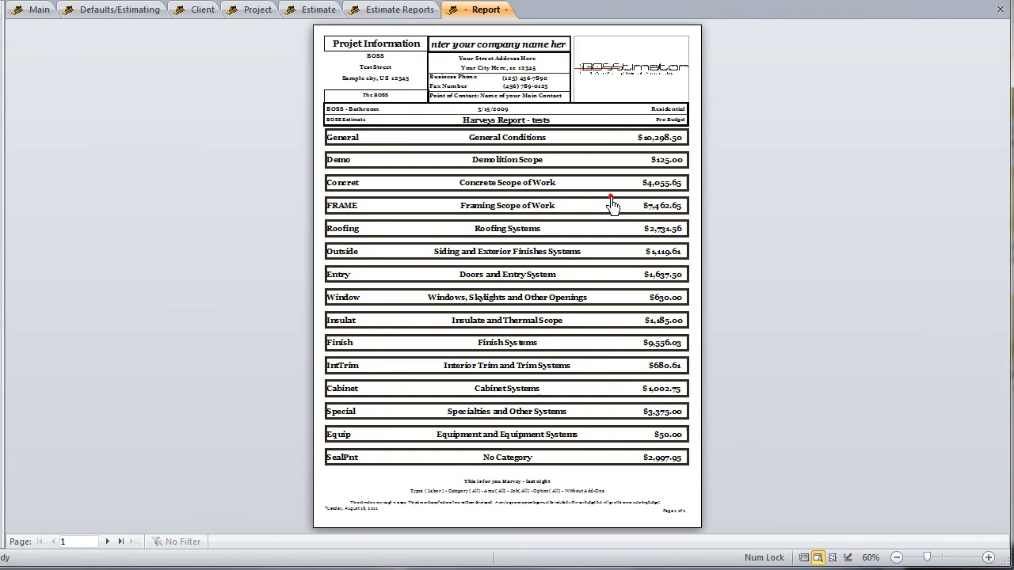
left_click(607, 204)
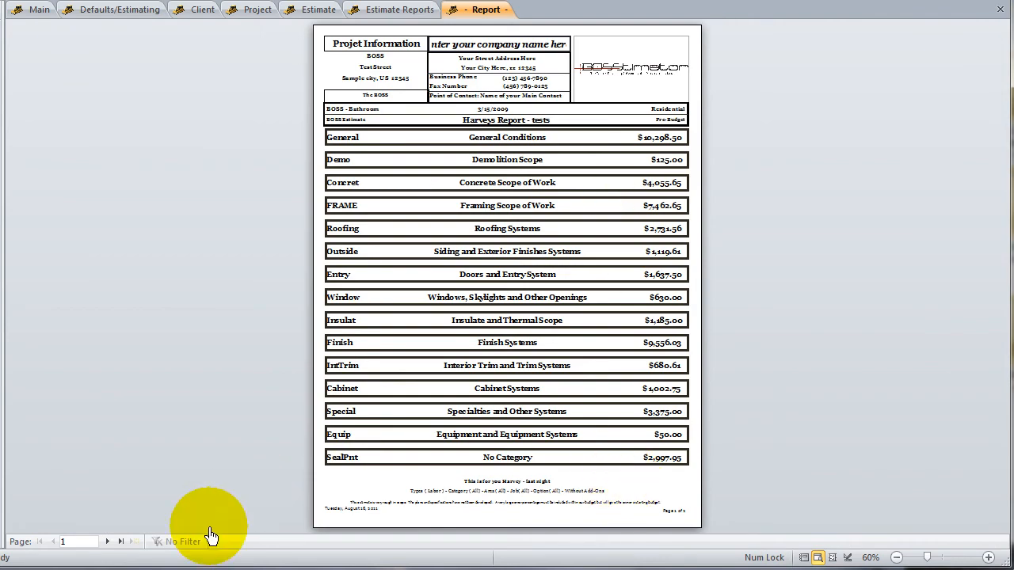
View the subtotal and closing note on the report's second page, and close the preview
left_click(118, 542)
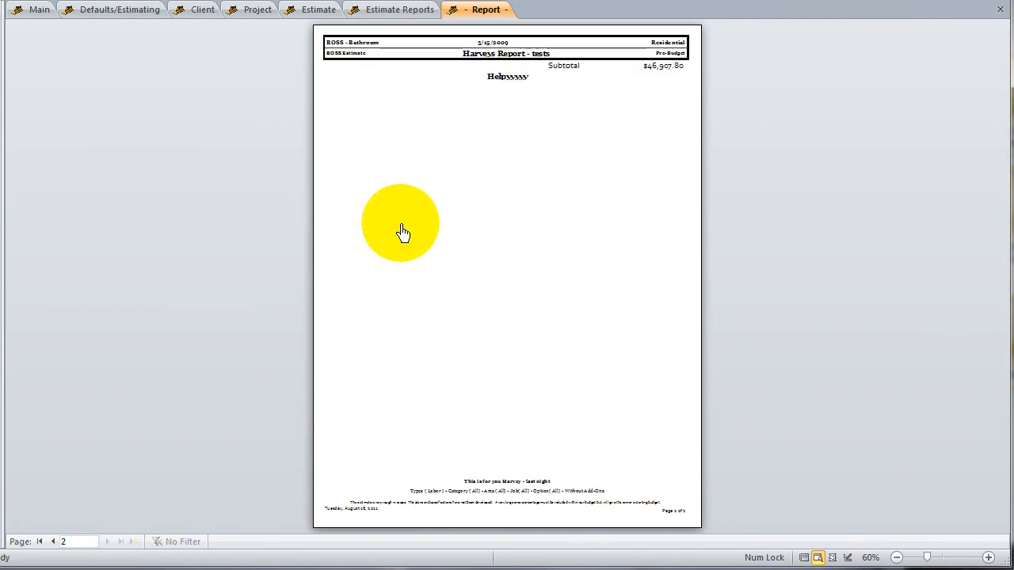
left_click(504, 87)
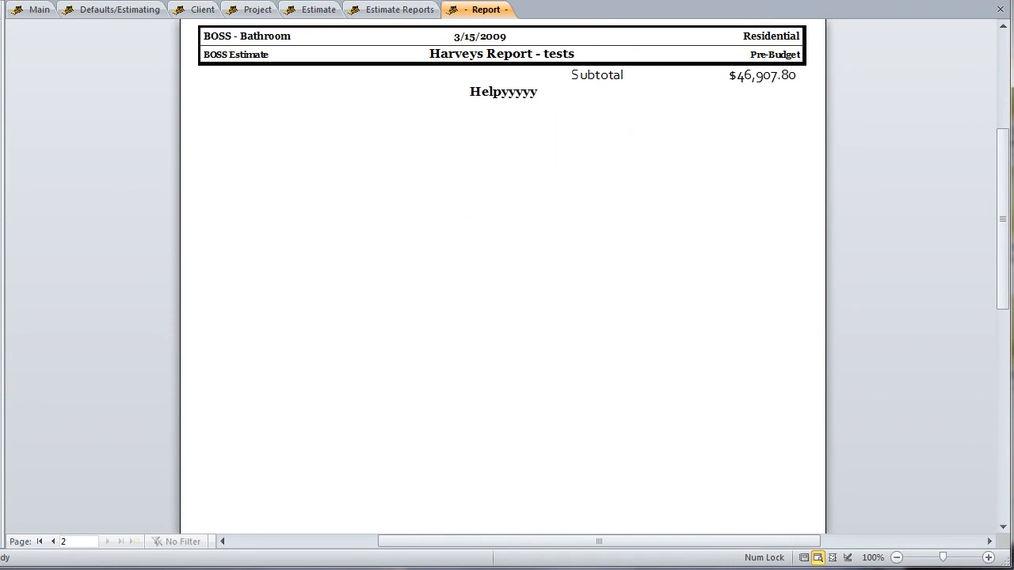
left_click(621, 1)
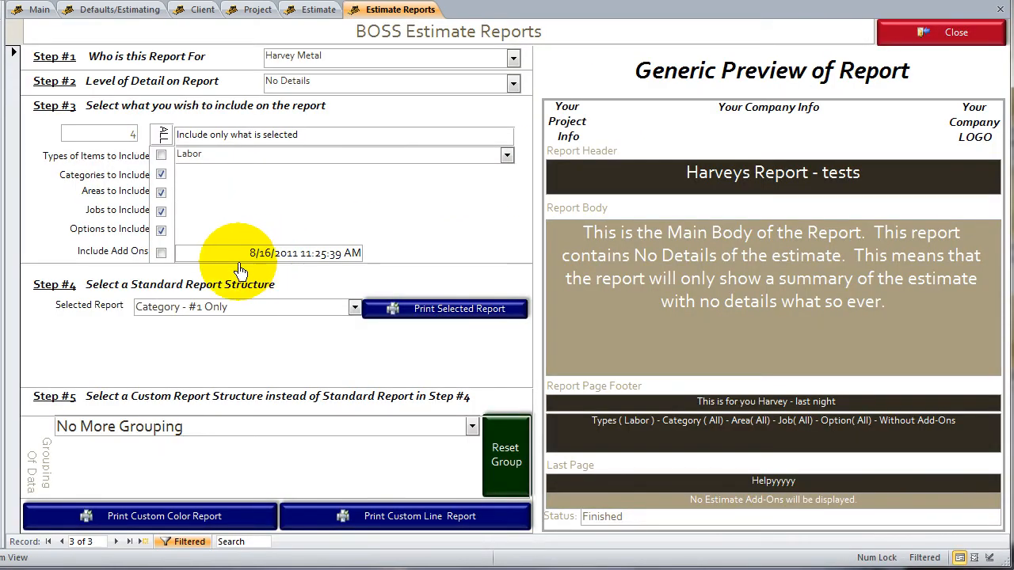
Change the level of detail to Some Details and generate the Category - #1 Only report again
left_click(511, 84)
left_click(286, 113)
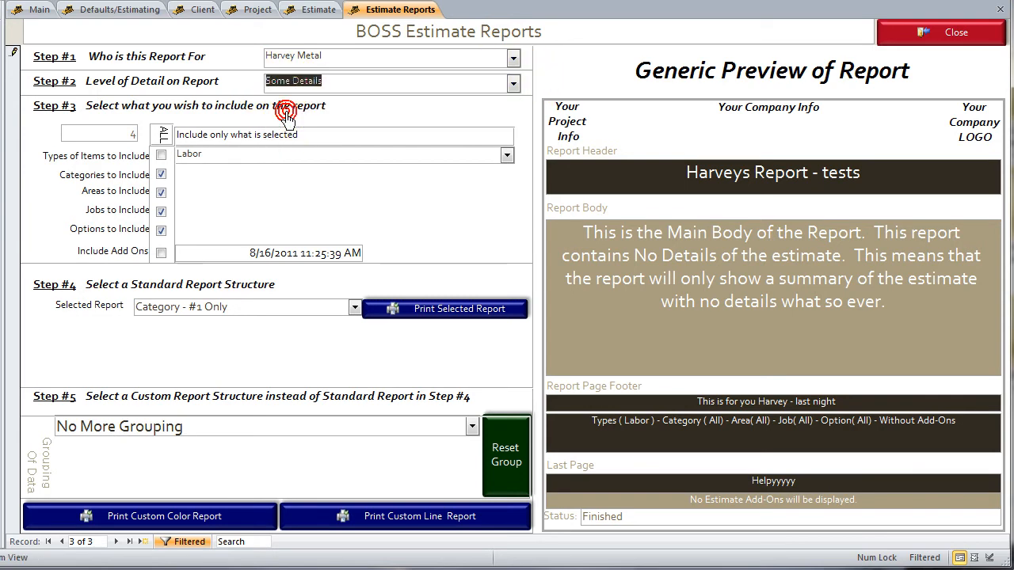
left_click(306, 150)
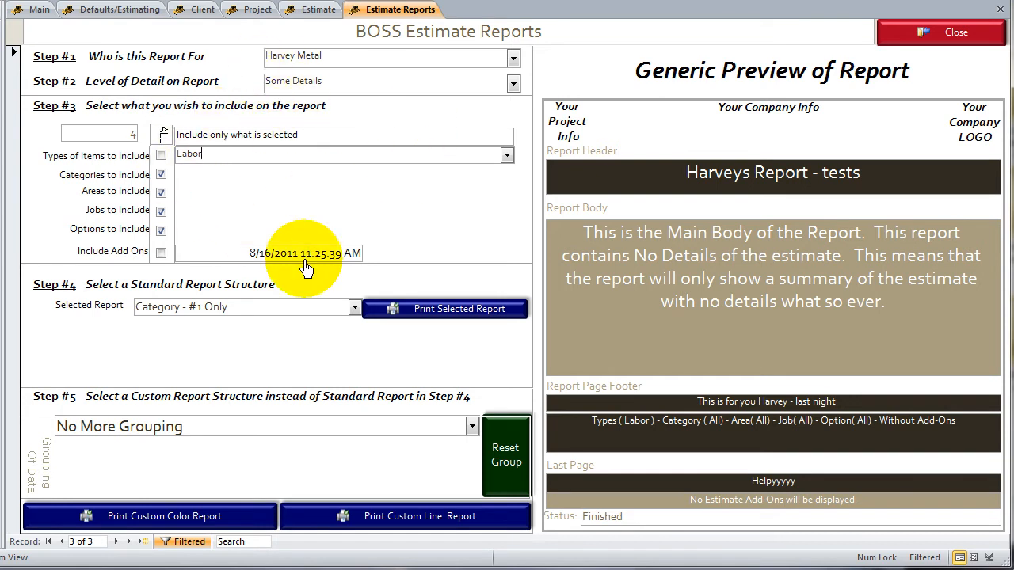
left_click(441, 312)
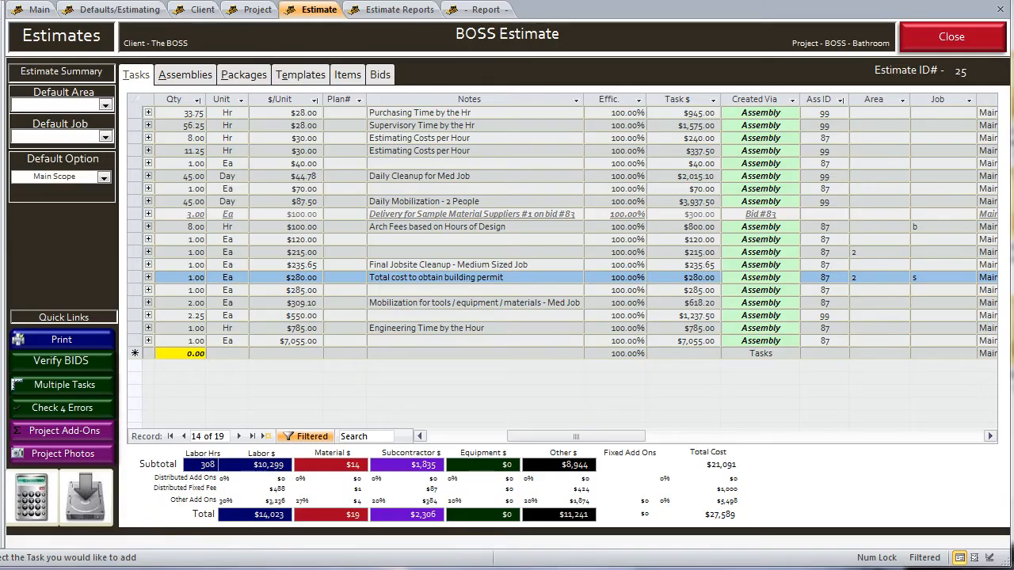
Inspect the Building Permit - County task in the estimate's task list, including its notes and unit cost
left_click(484, 227)
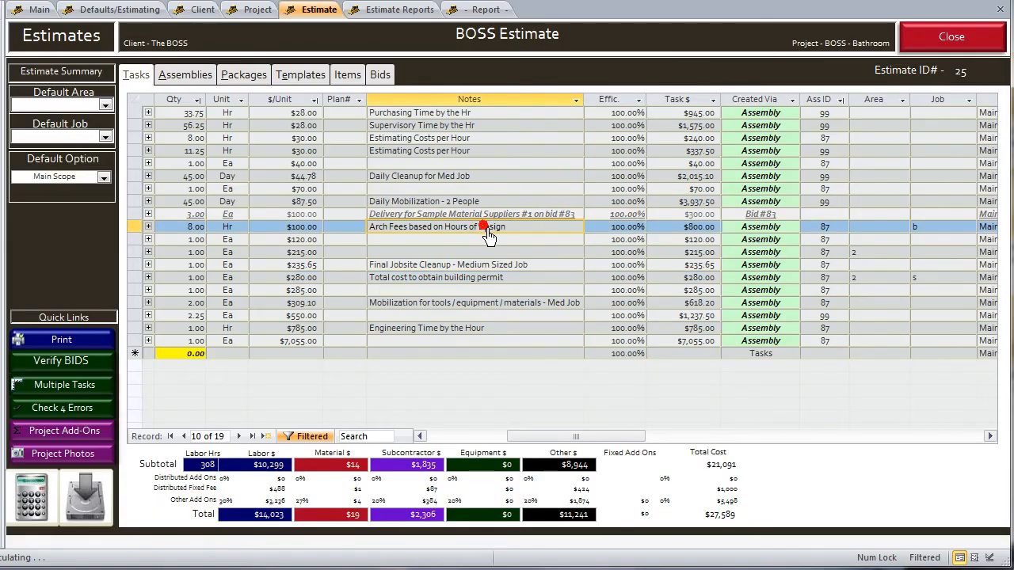
left_click(454, 290)
left_click(458, 278)
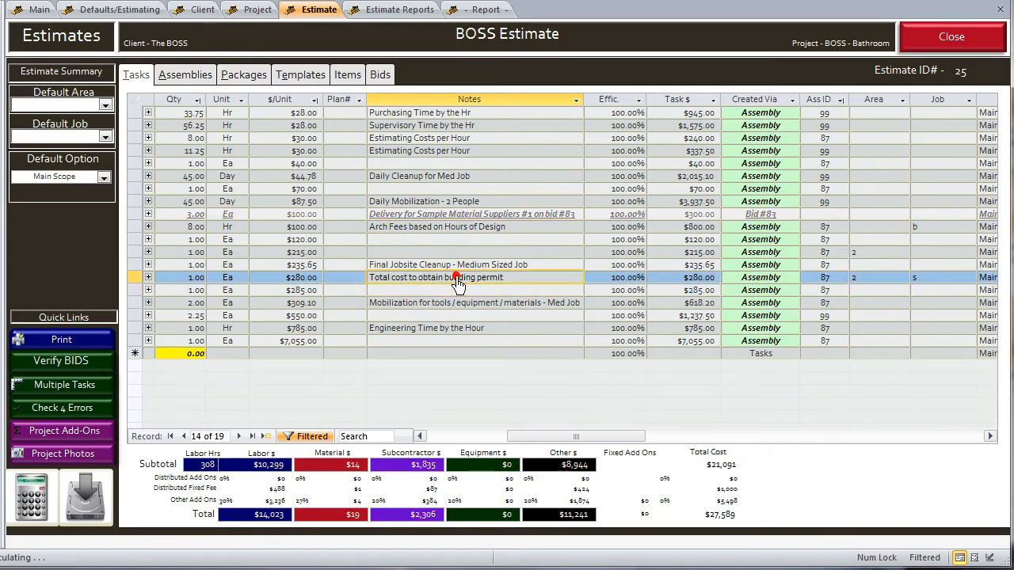
left_click(300, 278)
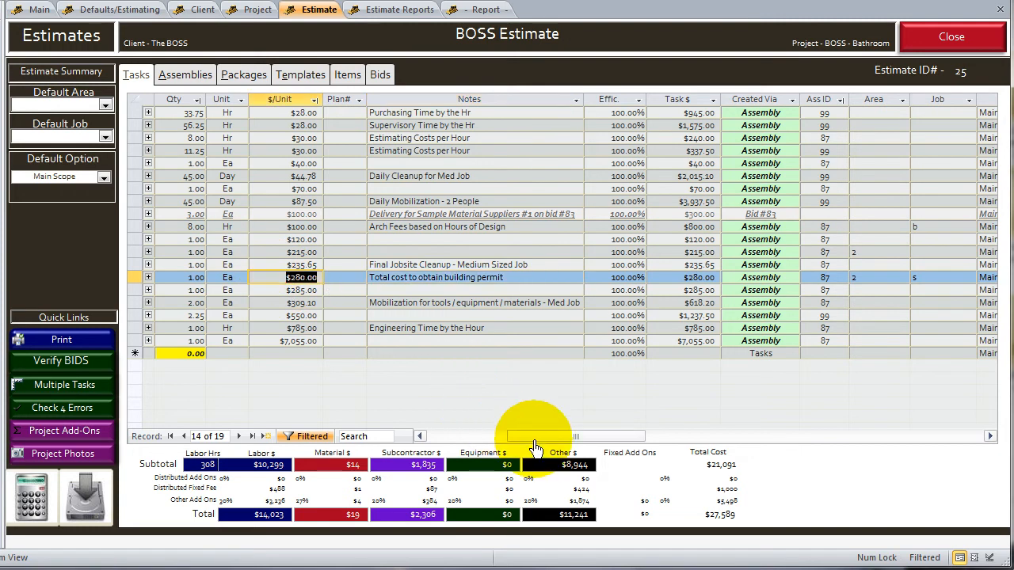
left_click_drag(526, 436, 396, 436)
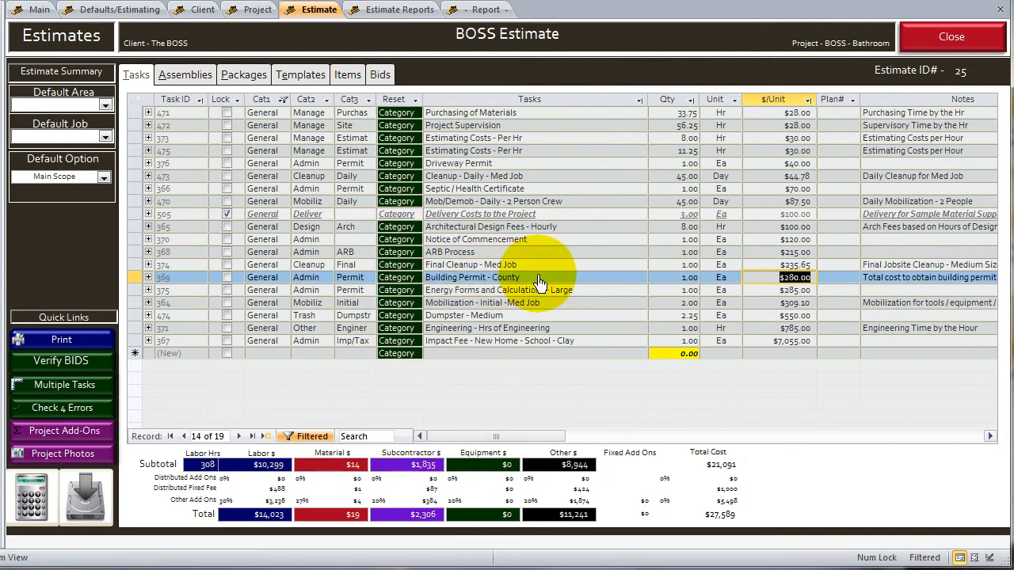
Examine the task lines under General Conditions and the footer in the report, comparing them with the estimate's task list
left_click(461, 16)
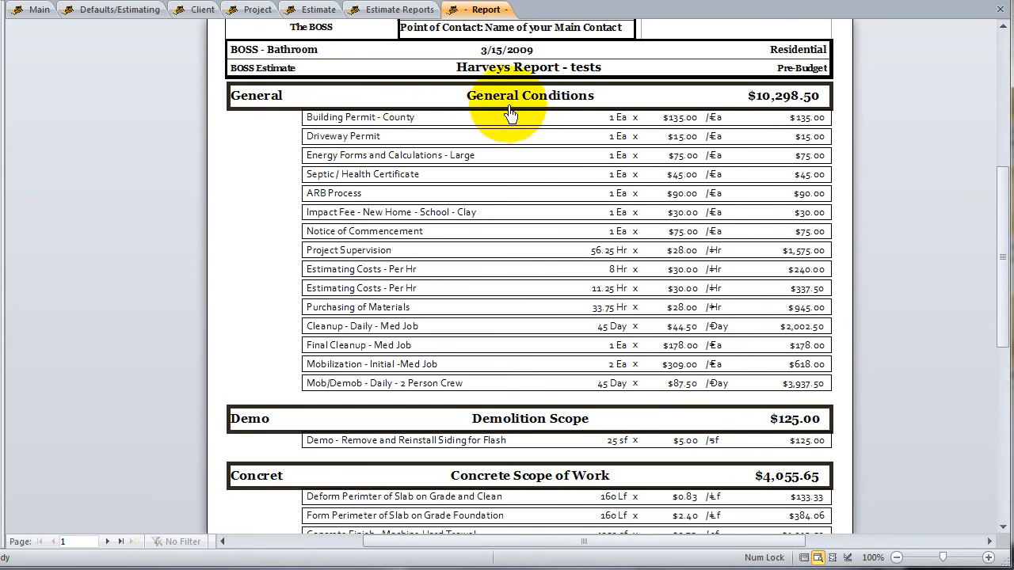
left_click(452, 106)
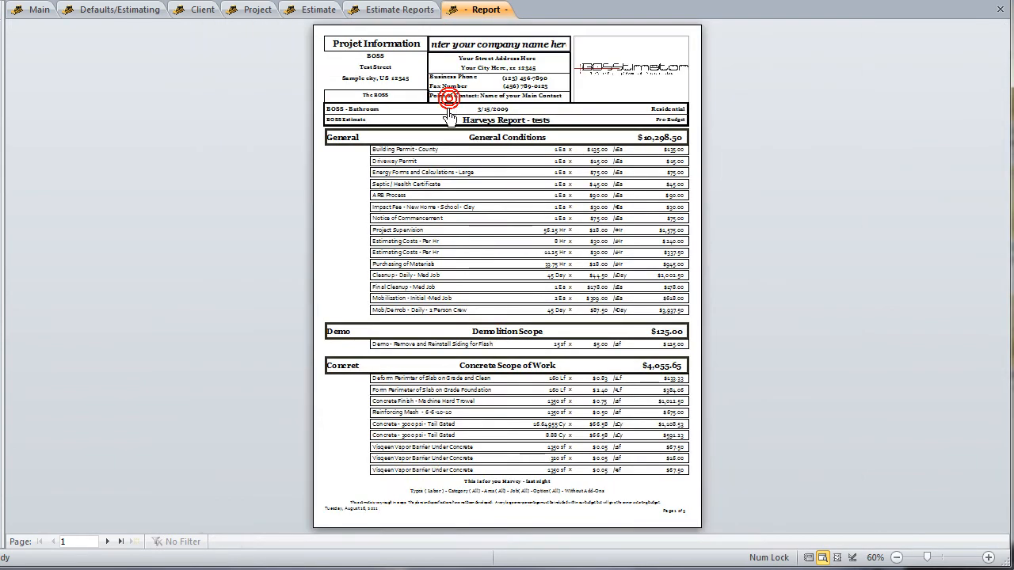
left_click(420, 516)
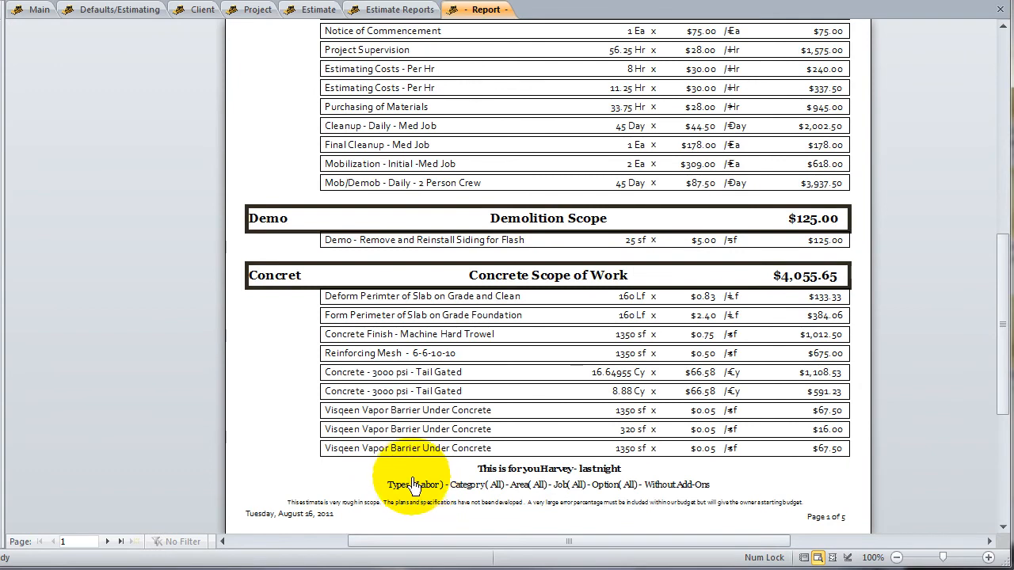
left_click(459, 265)
left_click(478, 187)
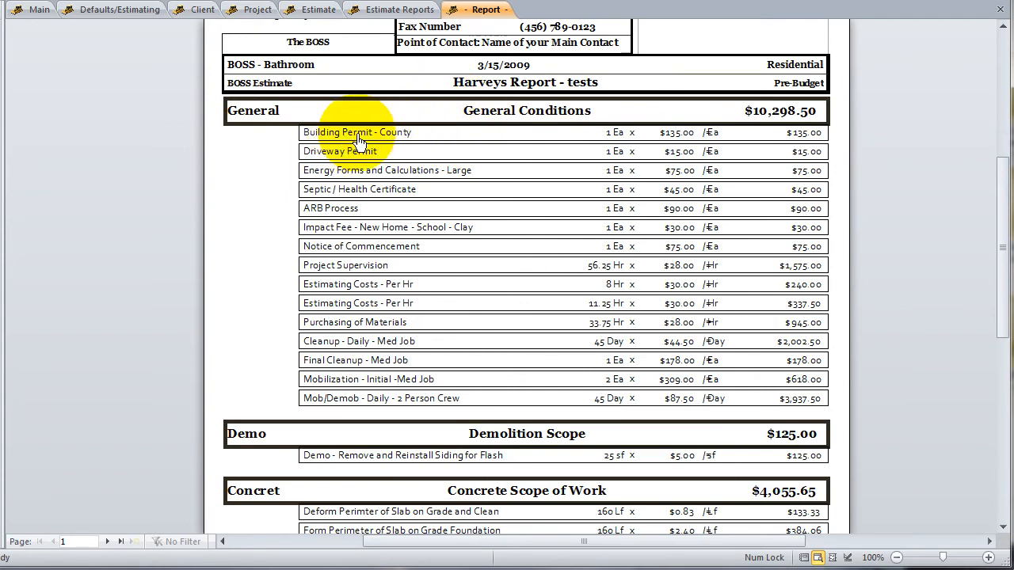
left_click(745, 141)
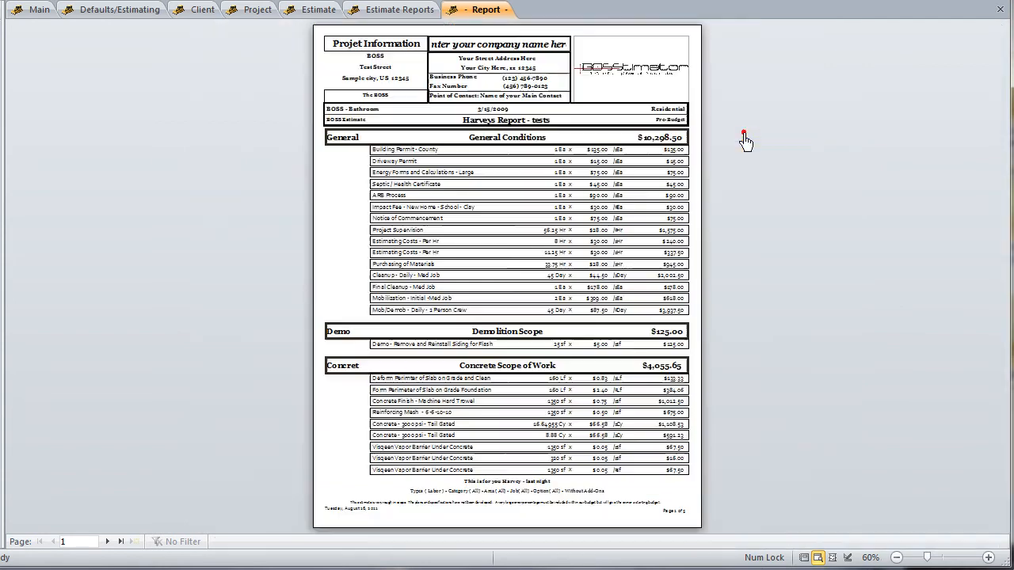
left_click(657, 150)
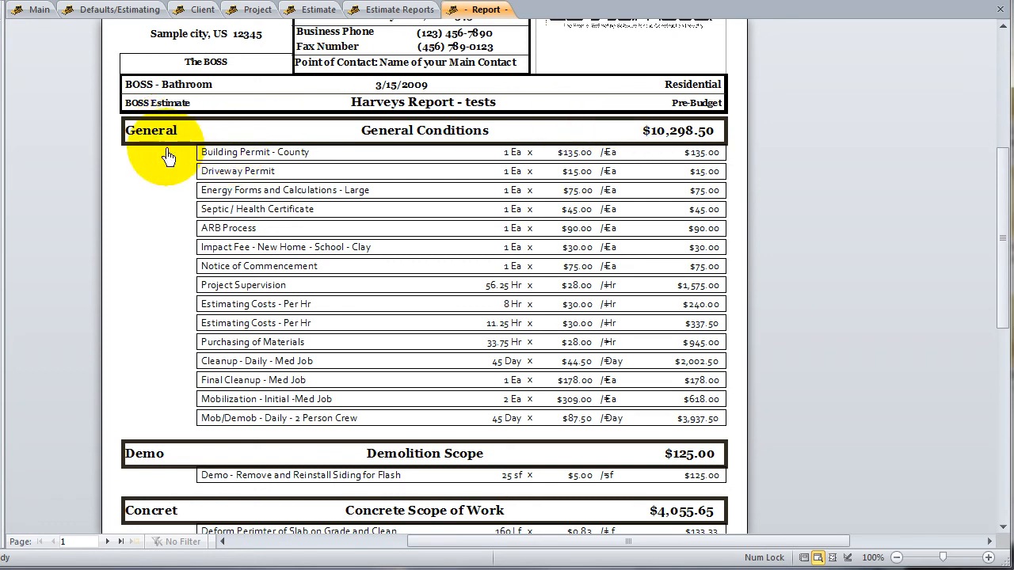
left_click(308, 11)
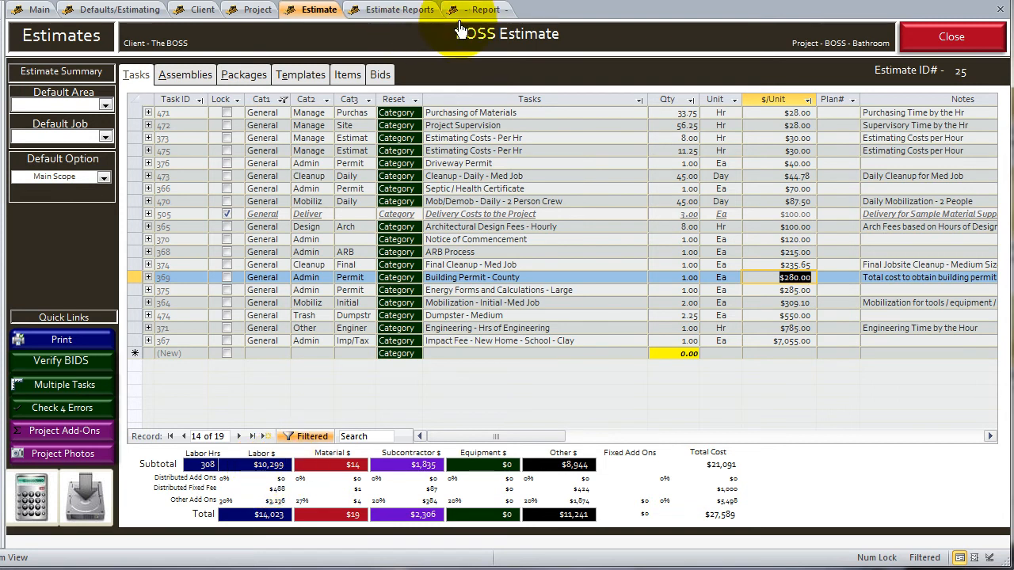
left_click(479, 9)
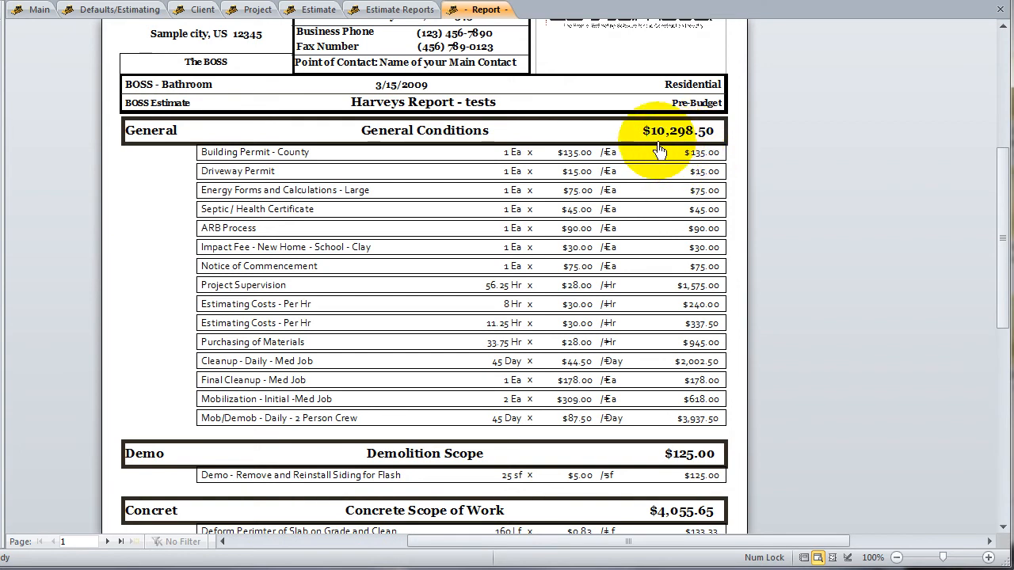
Close the preview and generate the Category - #1 Only report with the level of detail set to All Details
left_click(760, 1)
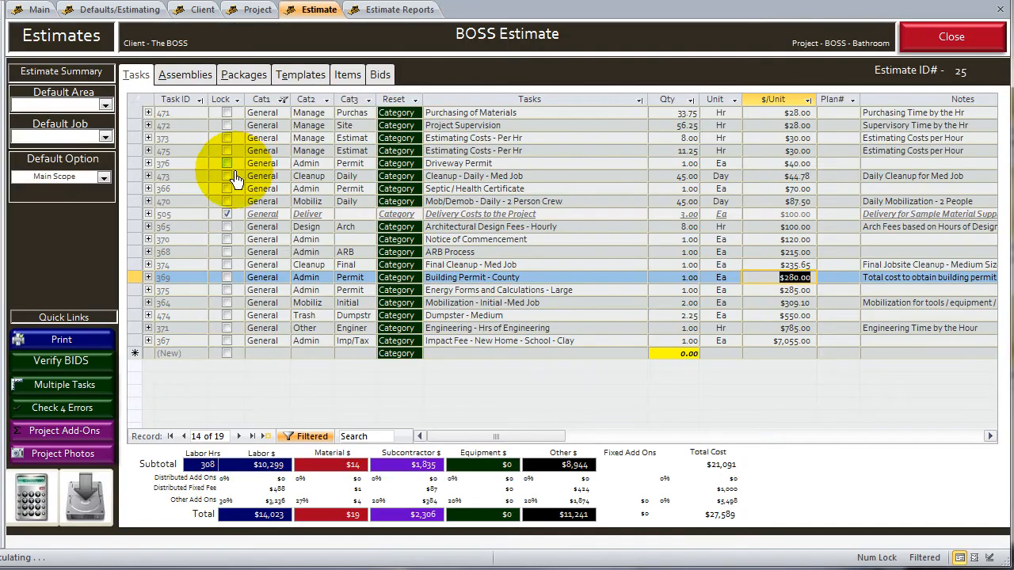
left_click(400, 10)
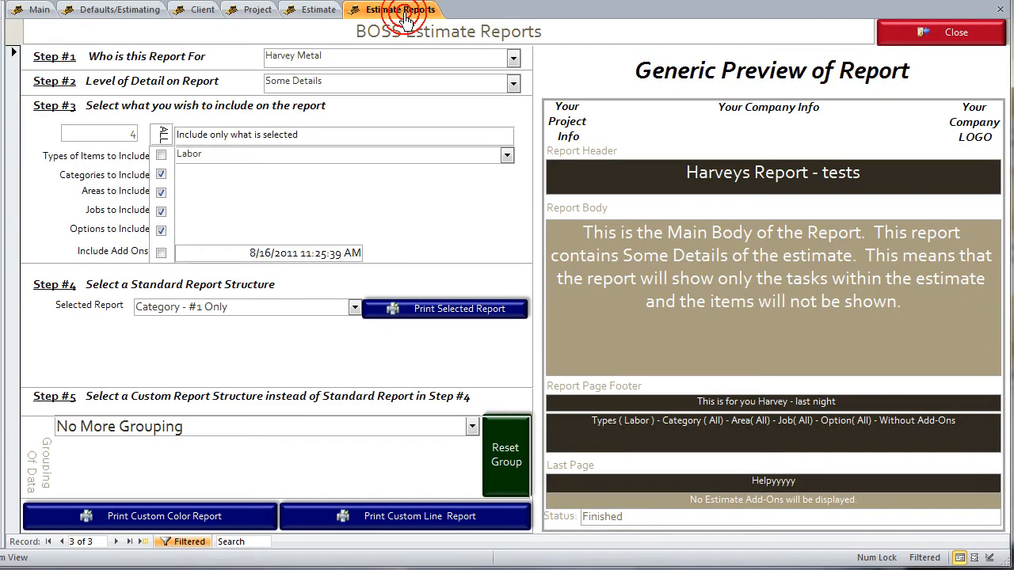
left_click(513, 83)
left_click(291, 101)
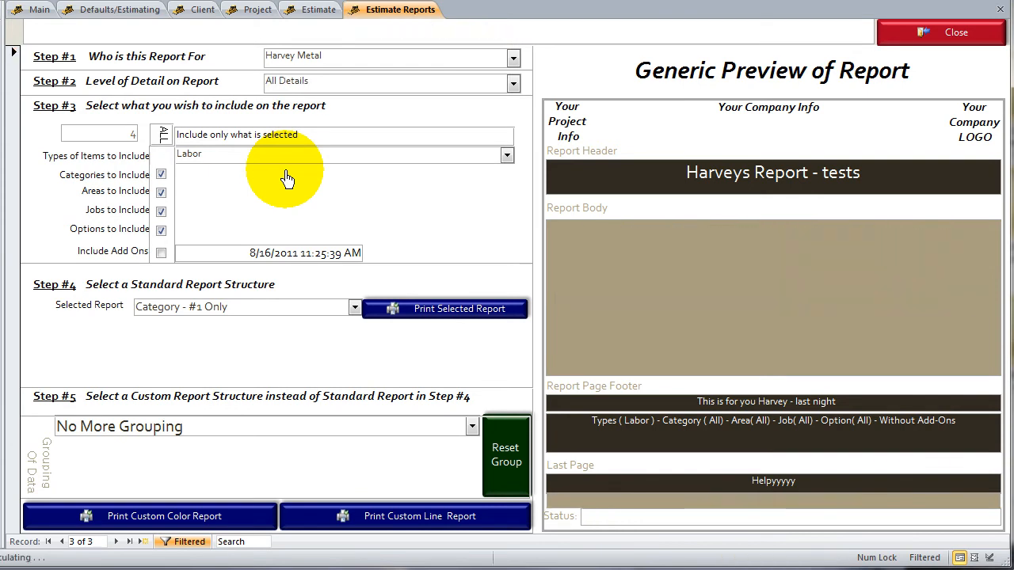
left_click(434, 308)
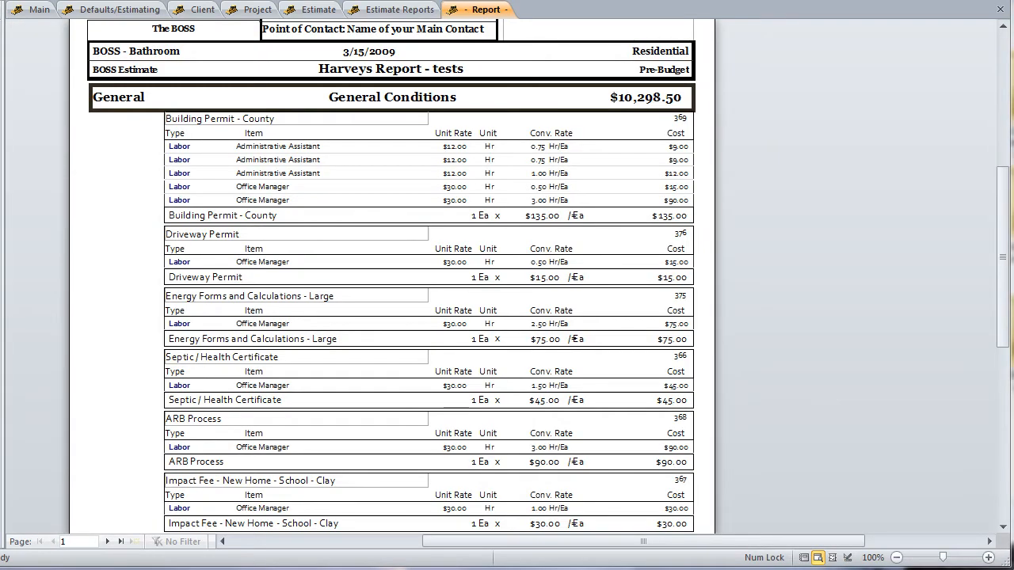
Examine the item breakdown of the Building Permit - County task and view the subtotal on the report's last page
left_click(516, 136)
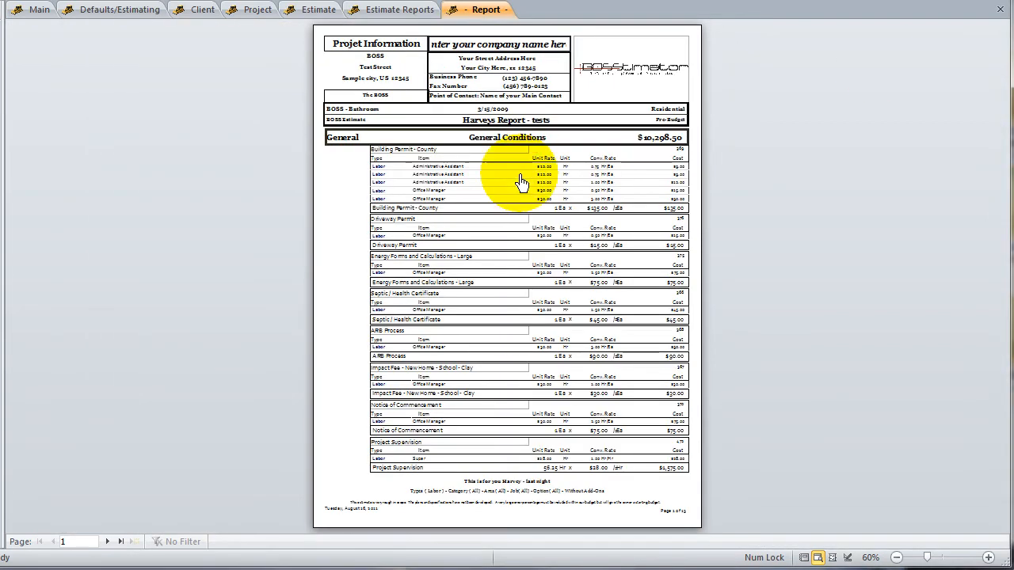
left_click(519, 175)
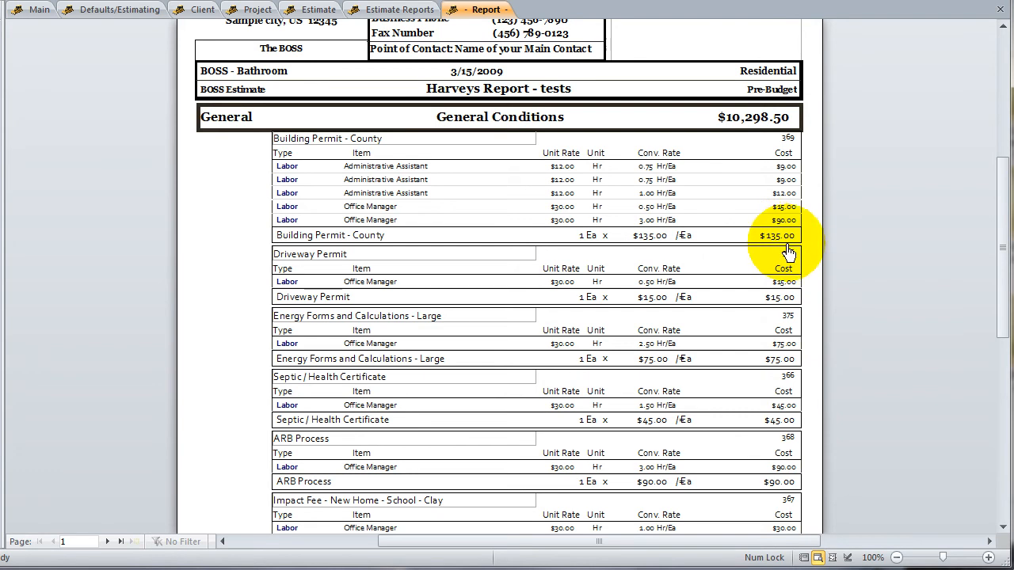
left_click(643, 217)
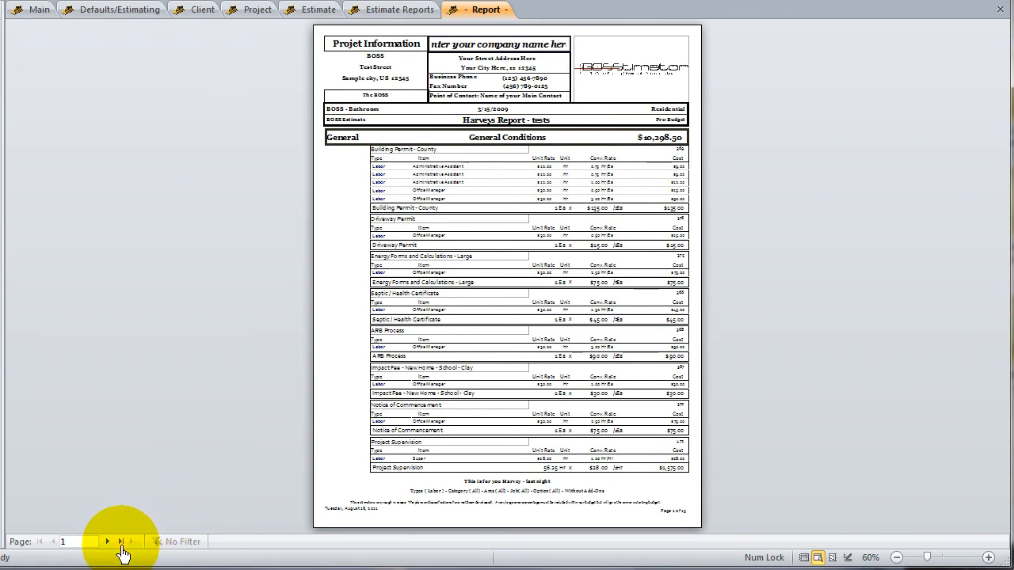
left_click(122, 543)
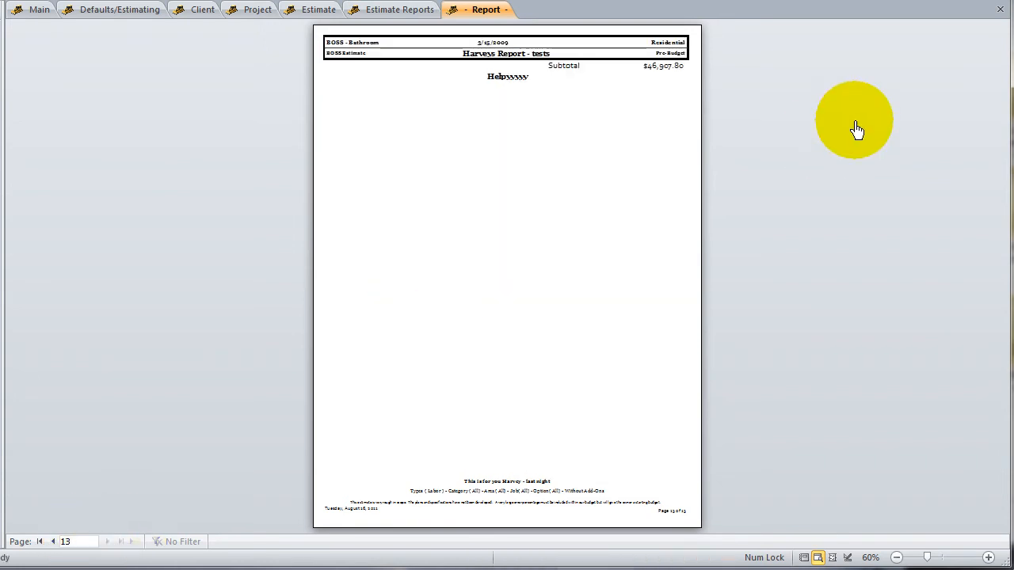
Close the preview and generate the Category - #1 and #2 report for labor with All Details
left_click(672, 82)
left_click(658, 76)
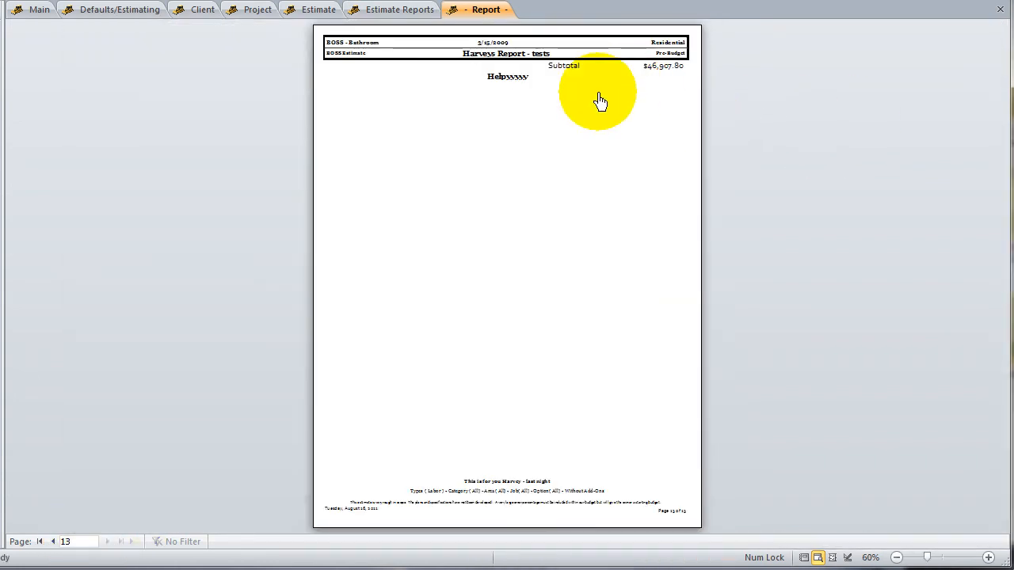
left_click(39, 542)
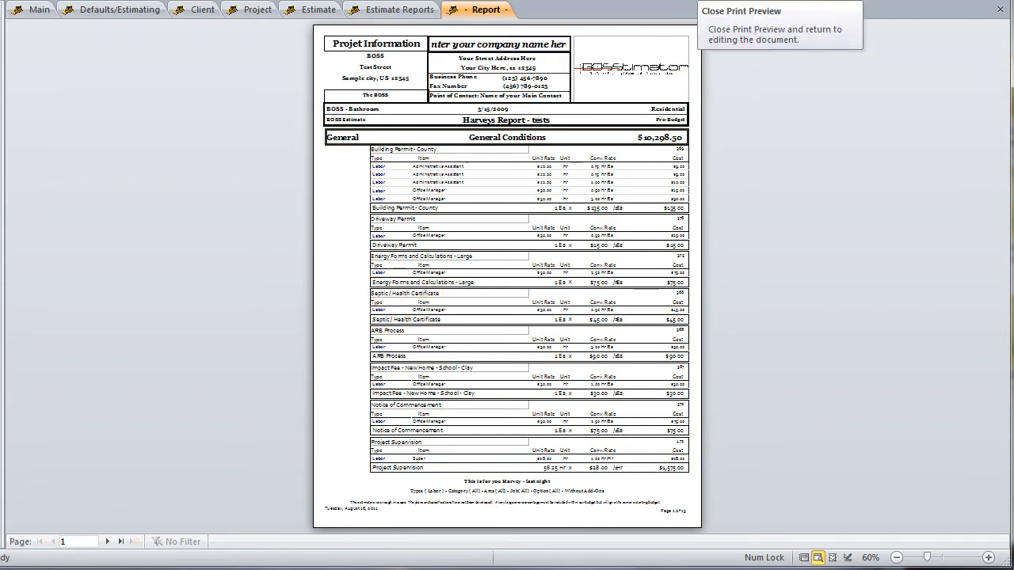
left_click(717, 0)
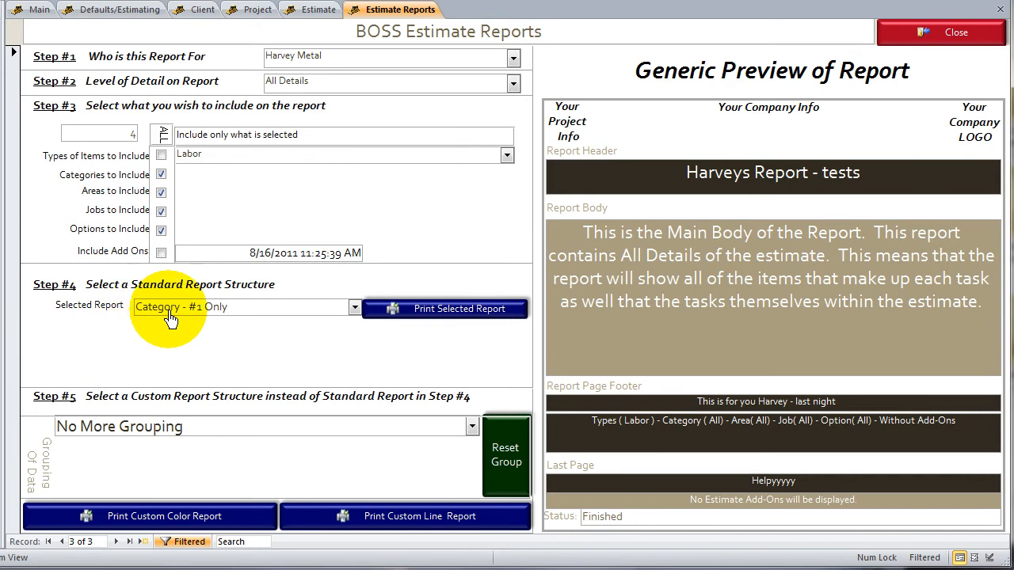
left_click(354, 307)
left_click(261, 324)
left_click(479, 310)
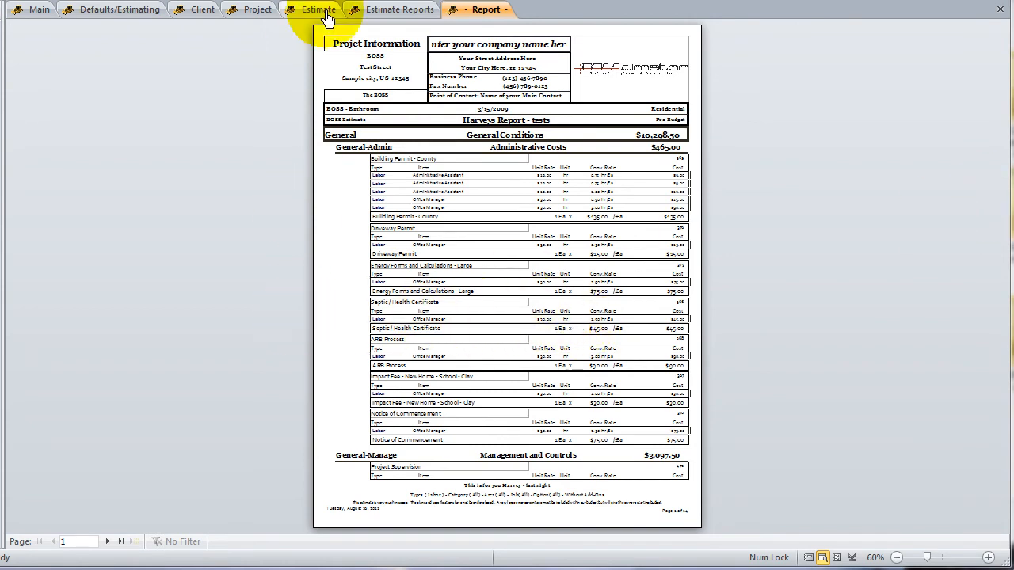
Check the selected report structure, and examine the General-Admin and General-Manage subcategories with their costs on the report's first page
left_click(366, 9)
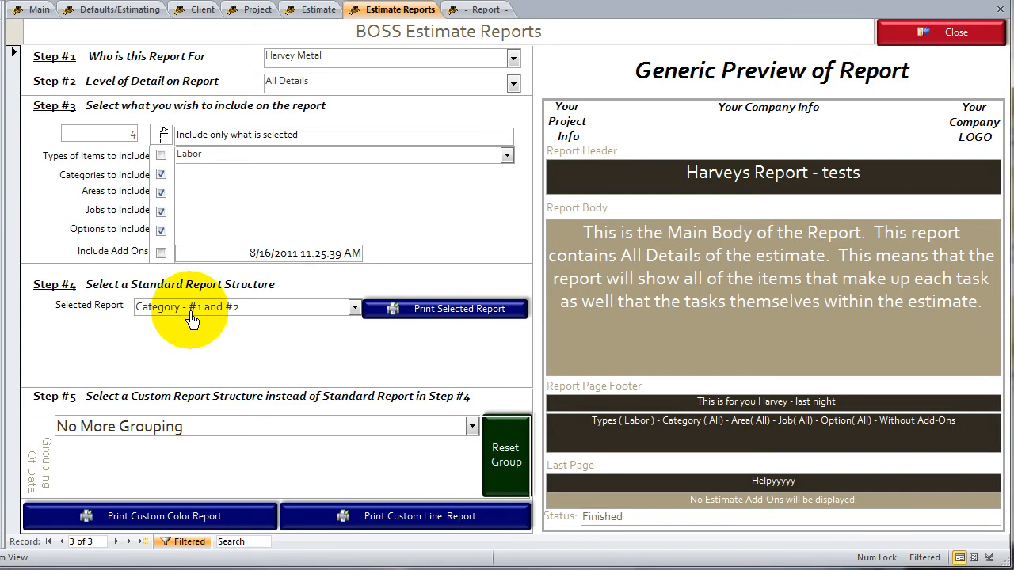
left_click(480, 9)
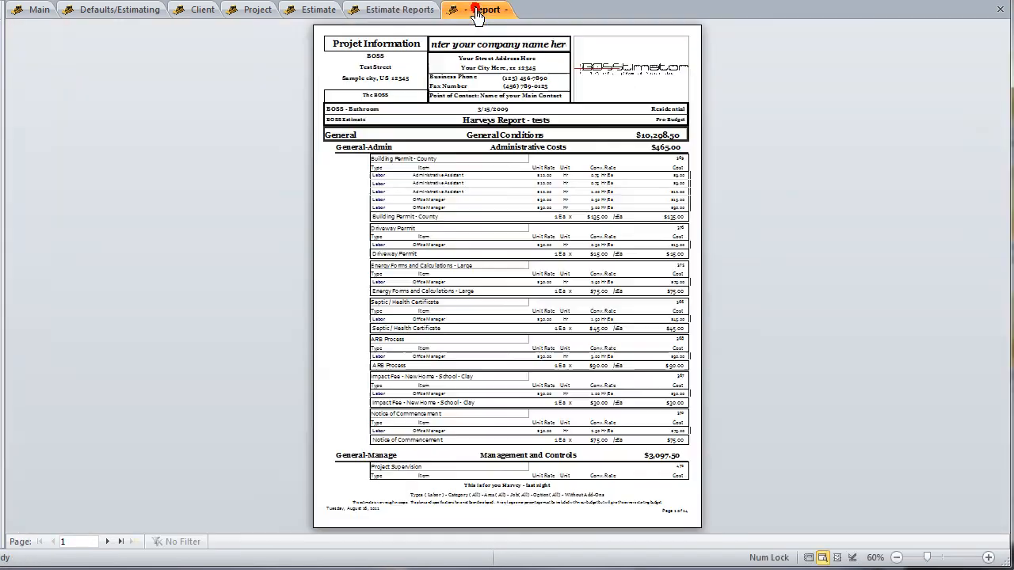
left_click(396, 181)
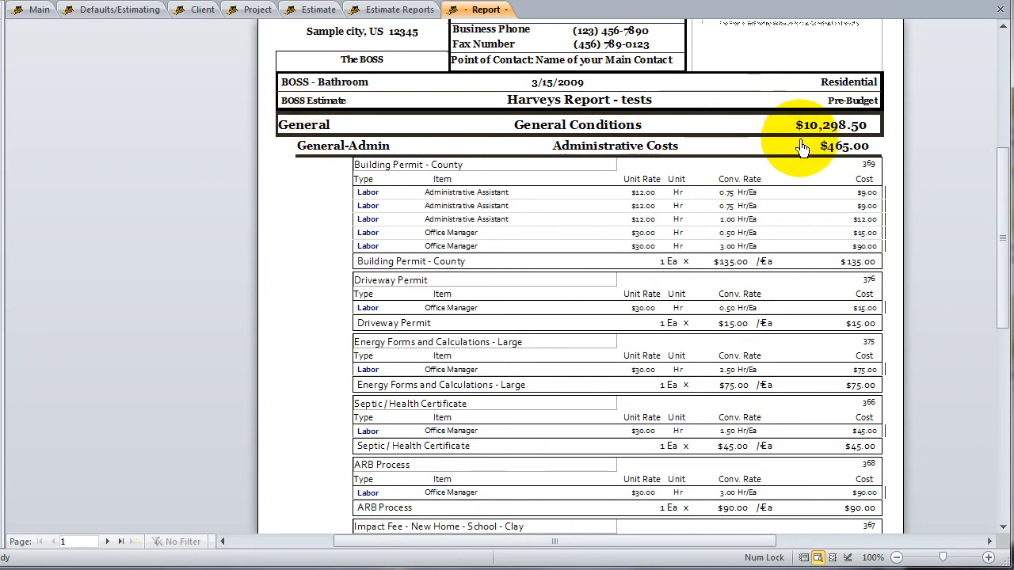
left_click(461, 319)
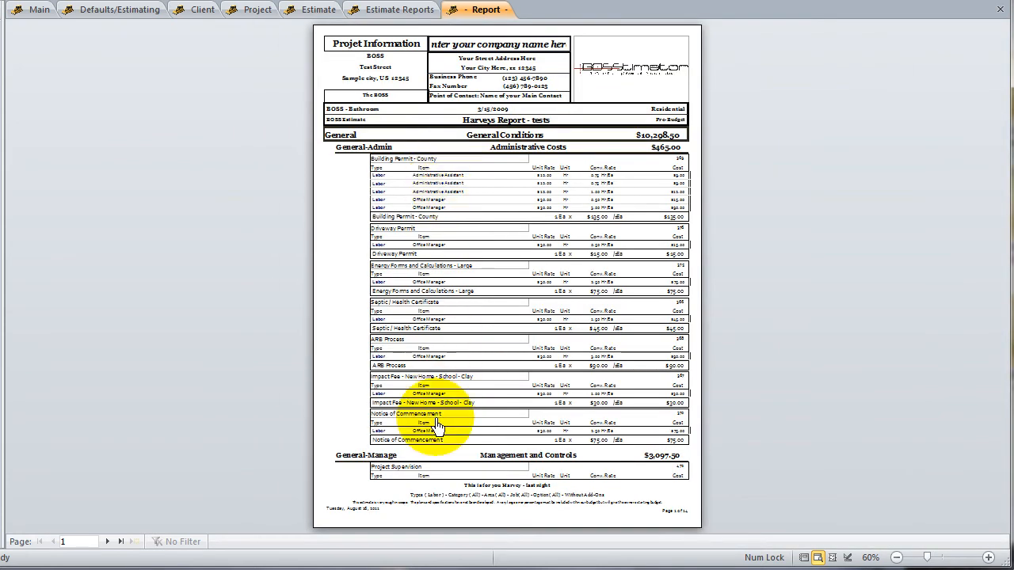
left_click(436, 471)
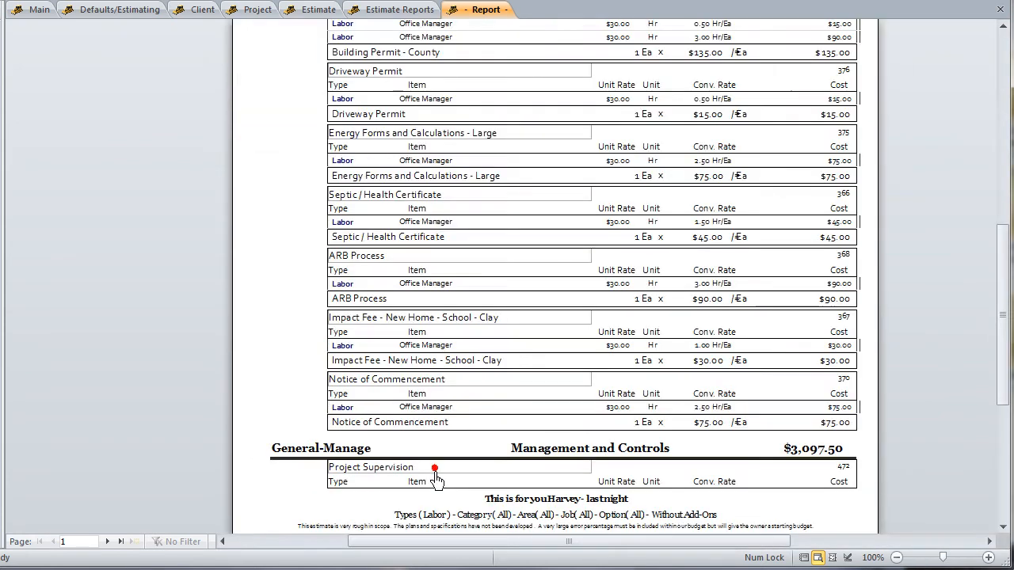
left_click(616, 459)
left_click(388, 122)
left_click(389, 121)
left_click(616, 471)
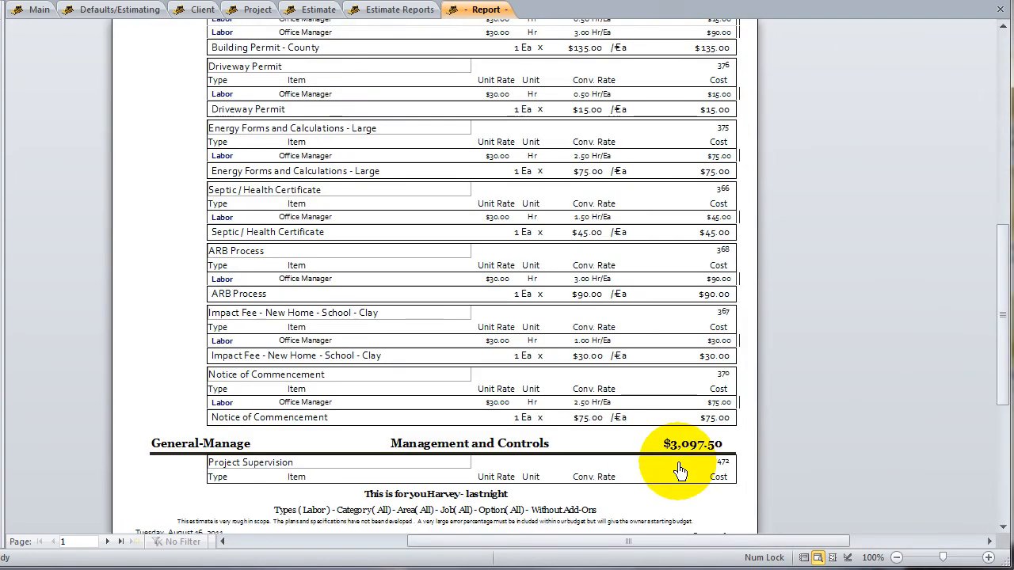
left_click(679, 452)
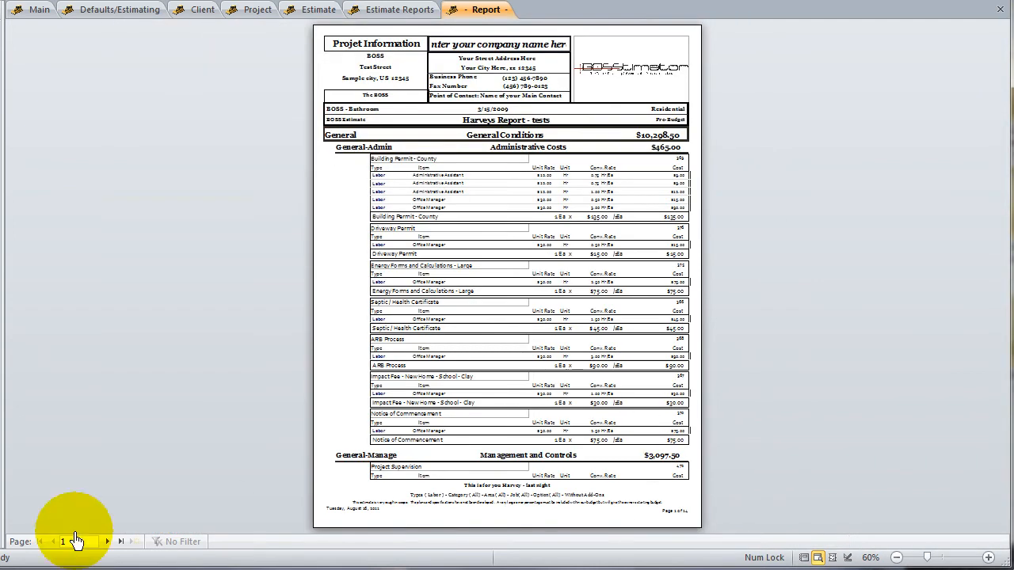
Examine the General-Cleanup and General-Mobiliz subcategories with their labor items on page 2 of the report
left_click(110, 542)
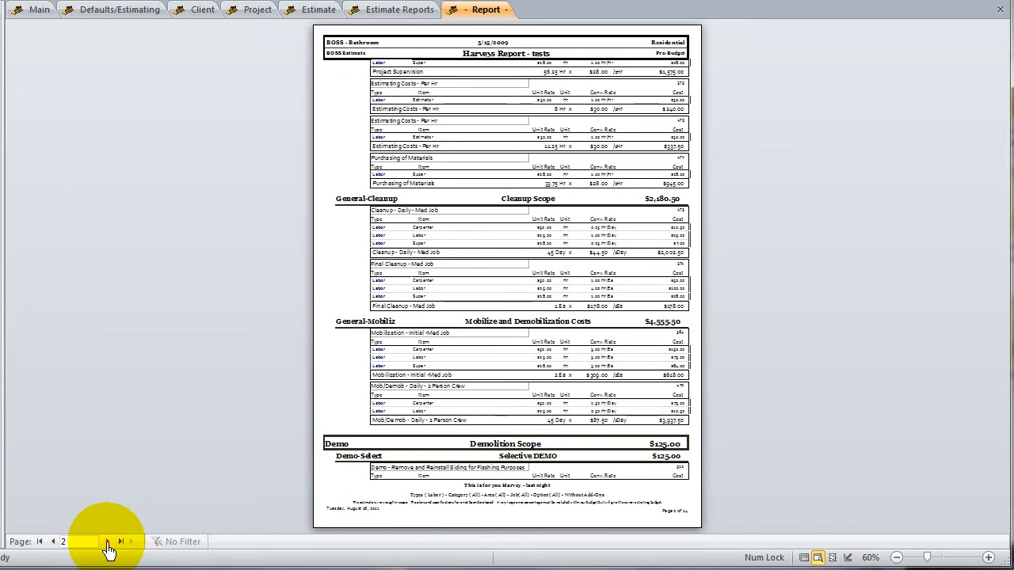
left_click(477, 210)
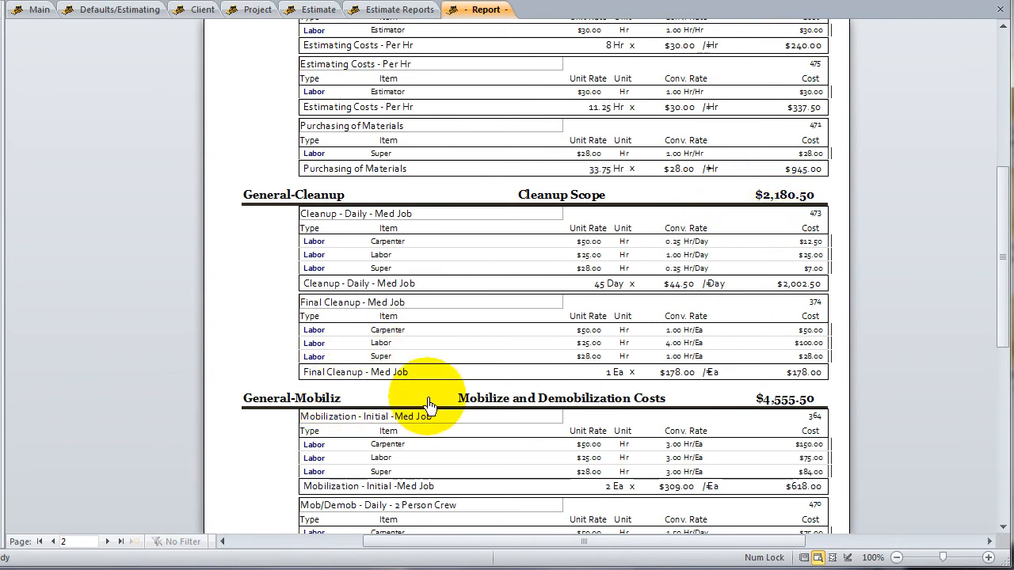
left_click(545, 413)
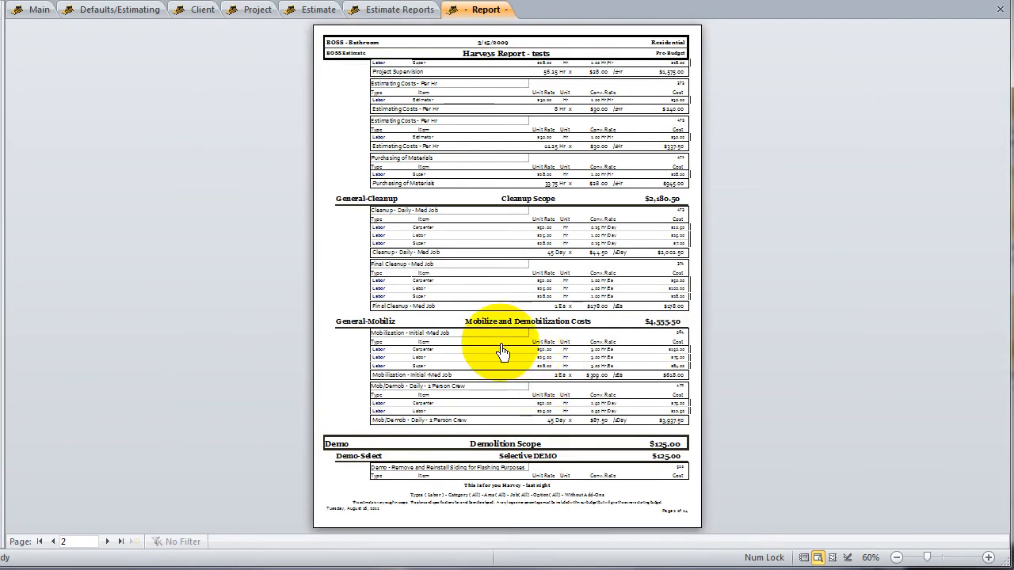
left_click(368, 250)
left_click(369, 250)
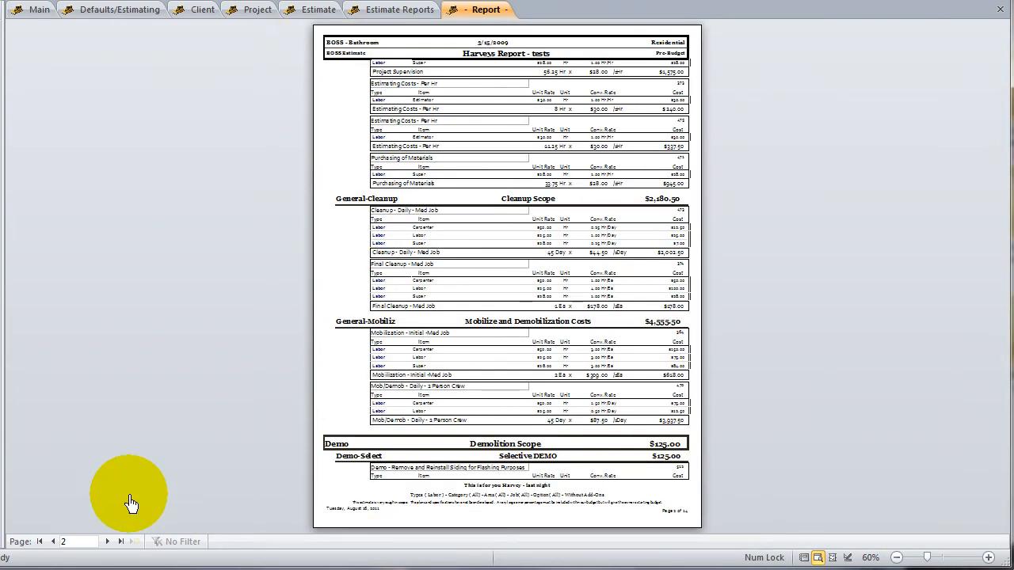
View the subtotal on the last page and the painting tasks on page 13, and return to the first page's General Conditions section
left_click(119, 542)
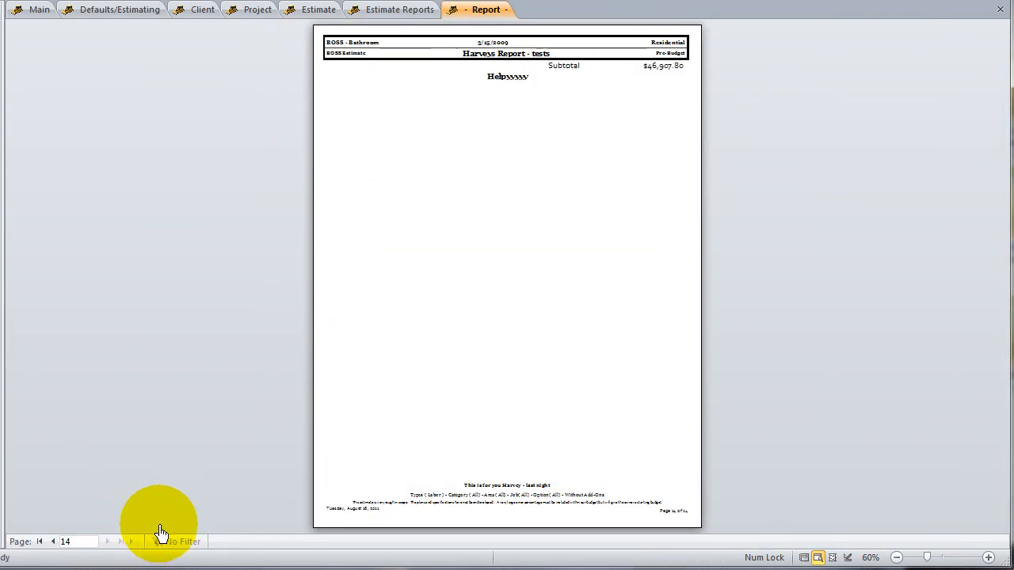
left_click(53, 542)
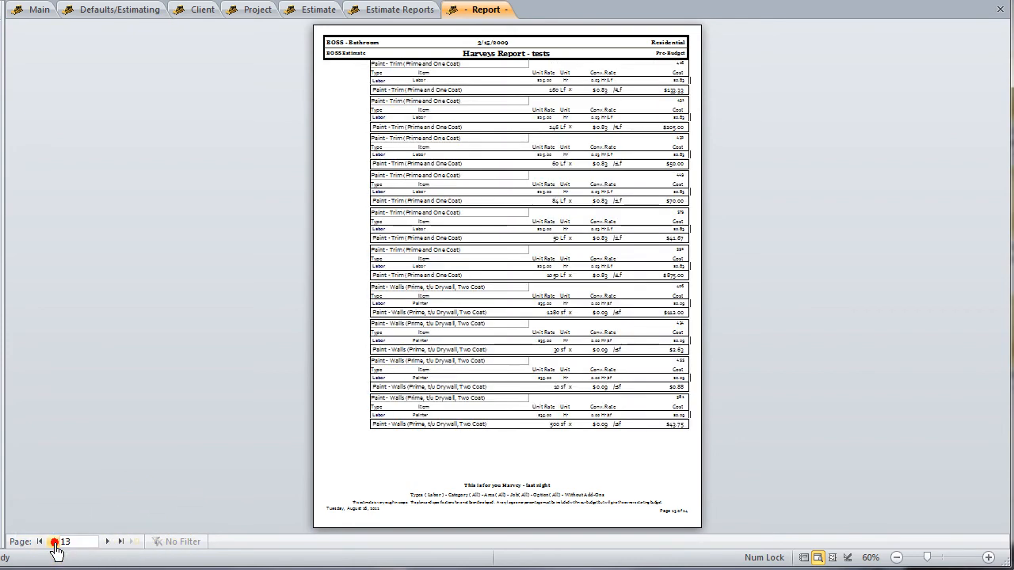
left_click(448, 433)
left_click(445, 419)
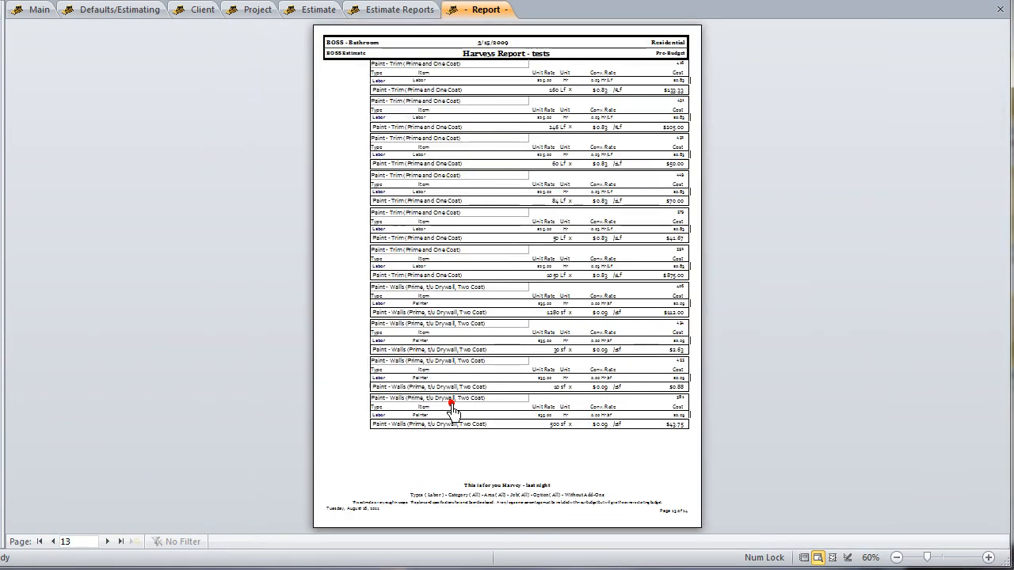
left_click(466, 185)
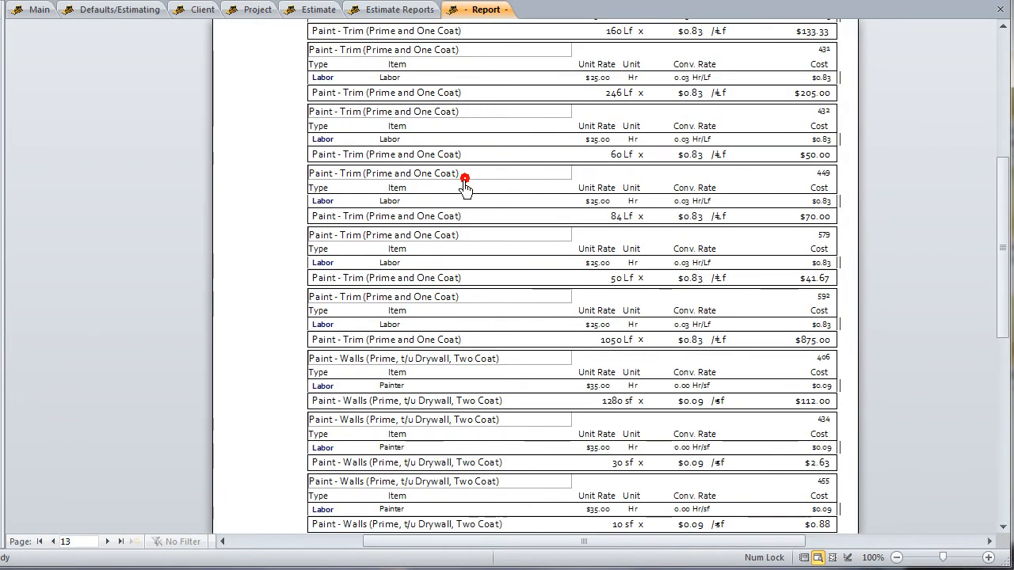
left_click(39, 542)
left_click(516, 291)
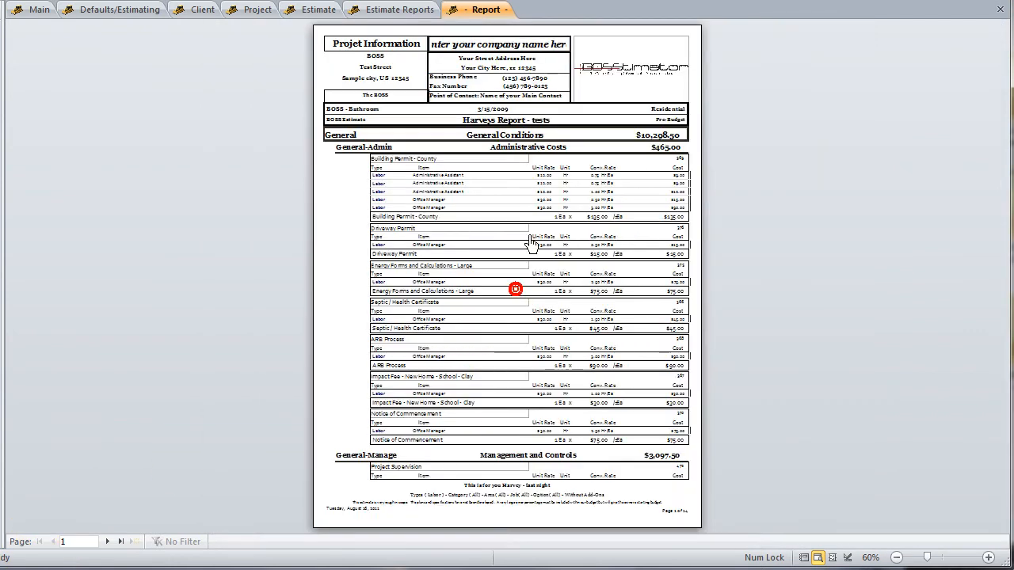
left_click(515, 291)
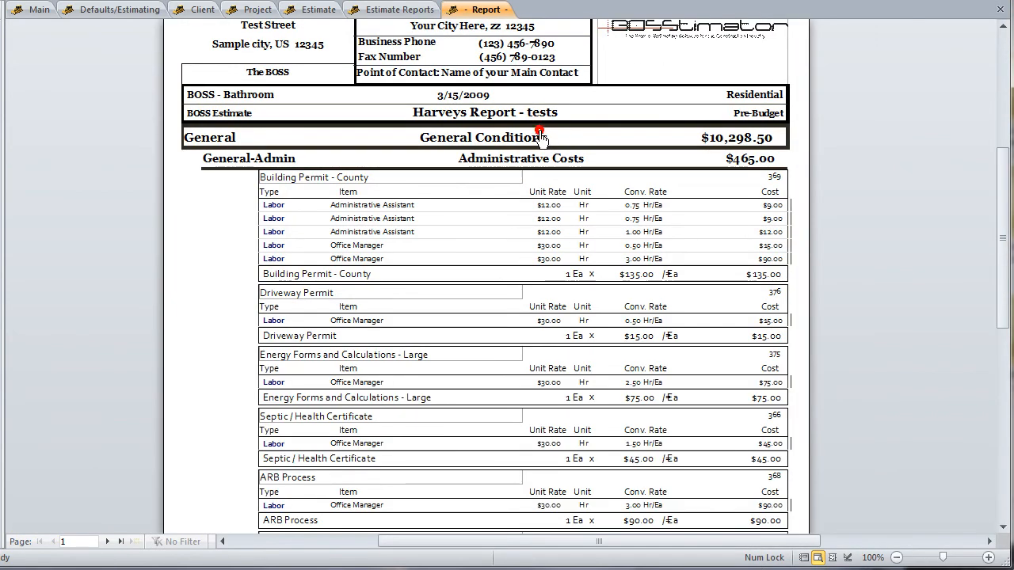
Close the preview and generate the Category - All report with the same labor and All Details settings
left_click(741, 0)
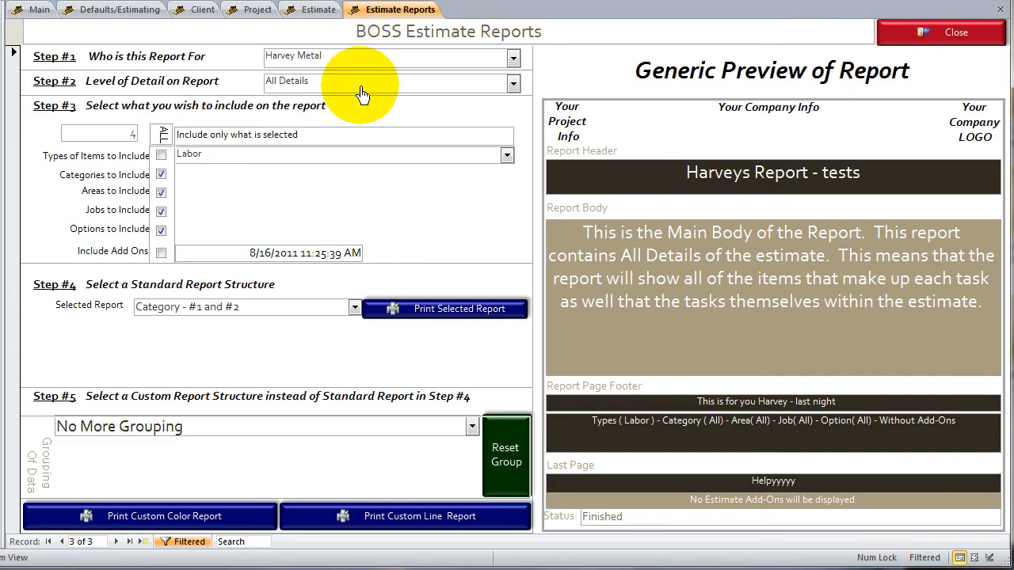
left_click(354, 307)
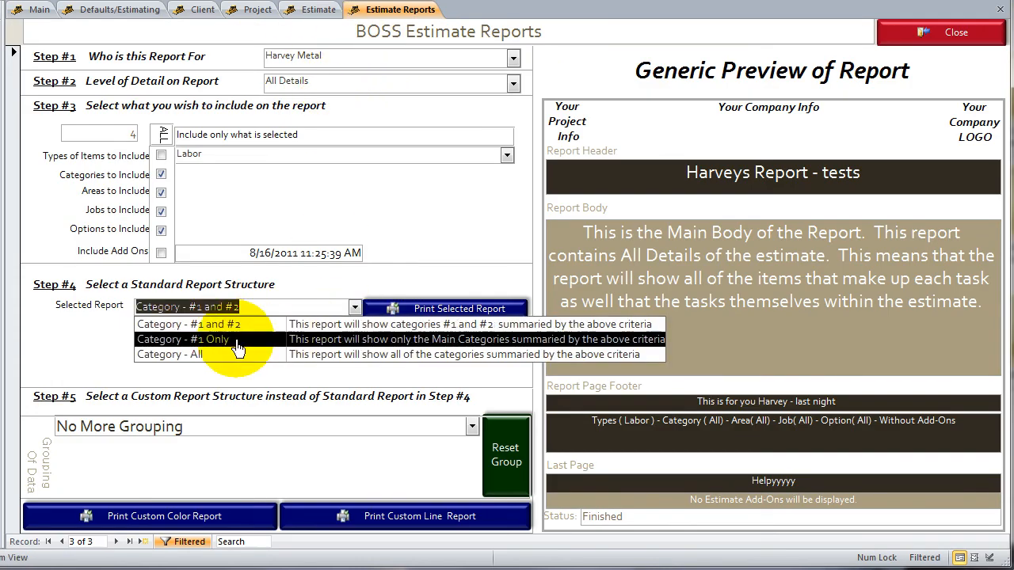
left_click(201, 359)
left_click(447, 310)
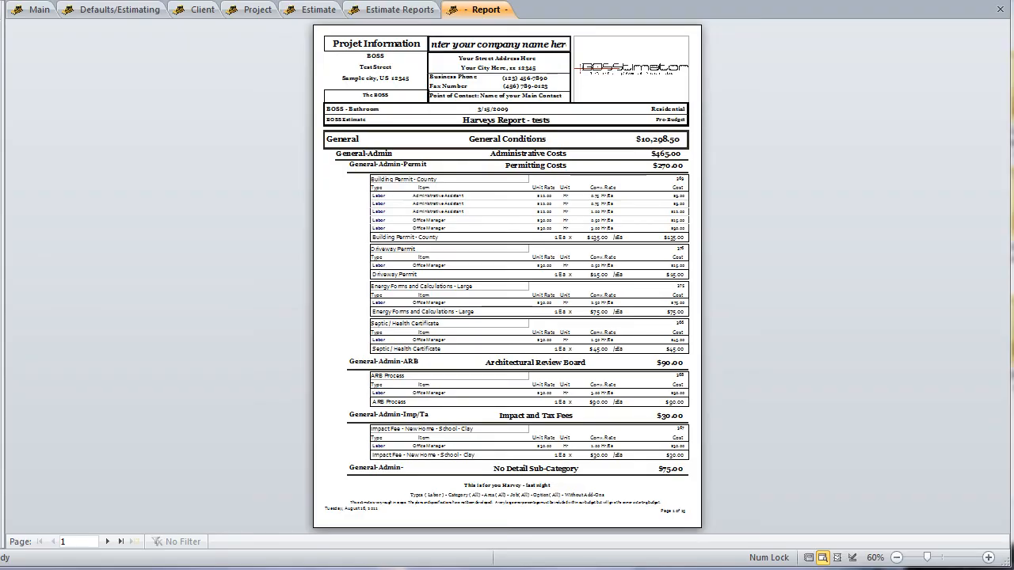
Examine the three category levels under General Conditions, including Permitting Costs, Architectural Review Board, and Impact and Tax Fees
left_click(428, 141)
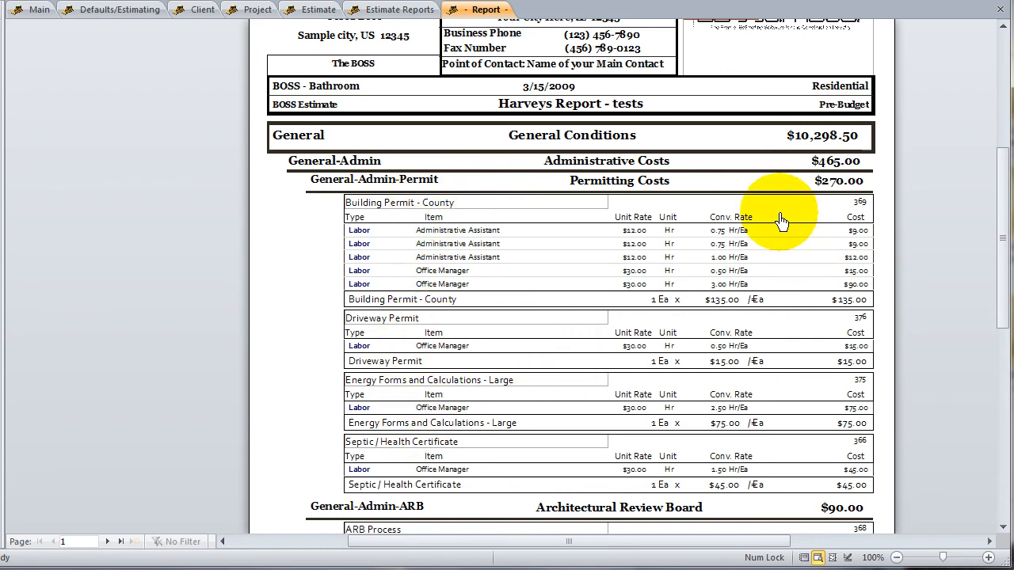
left_click(816, 197)
left_click(717, 257)
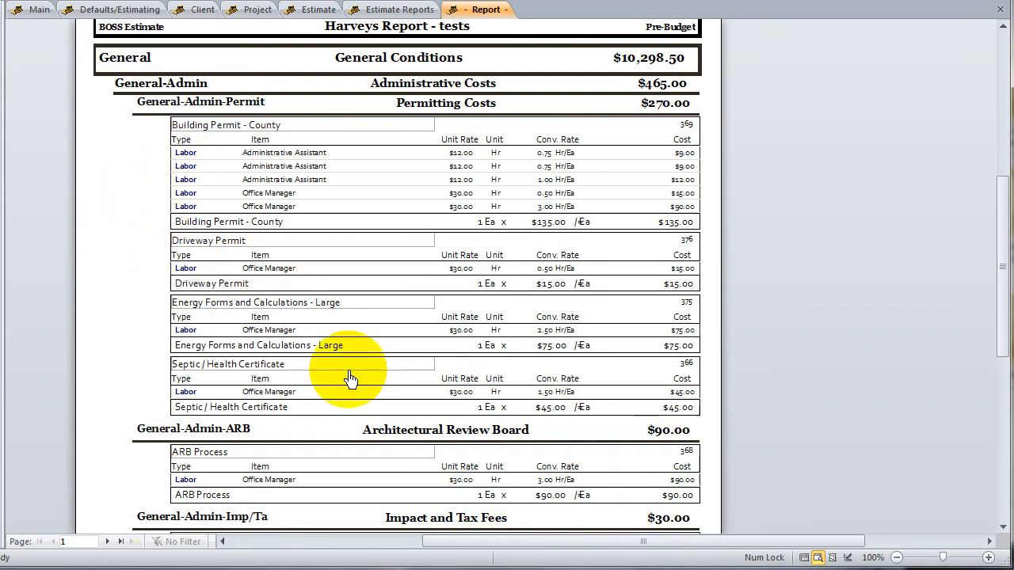
scroll(351, 378, "down", 1)
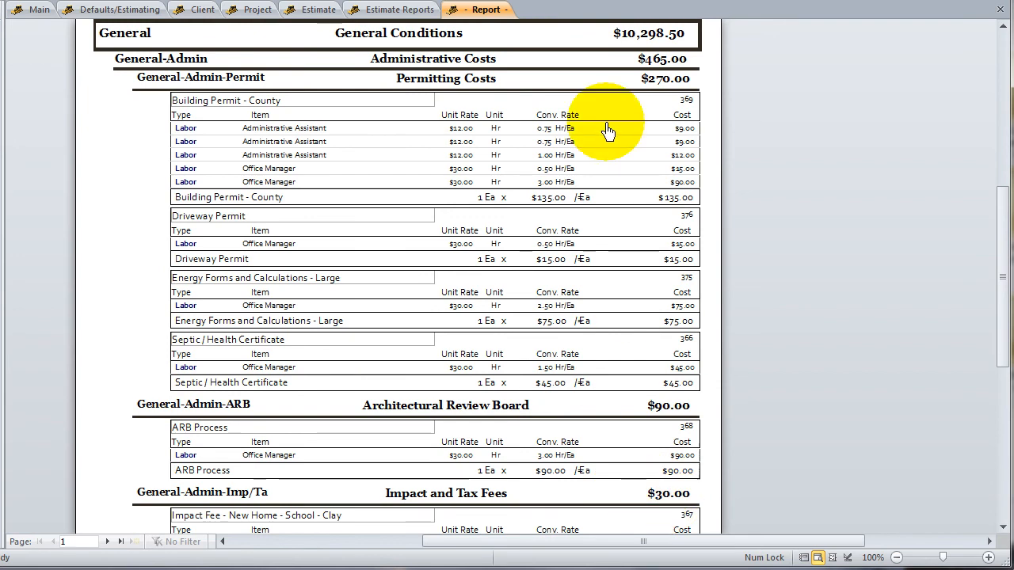
left_click(630, 71)
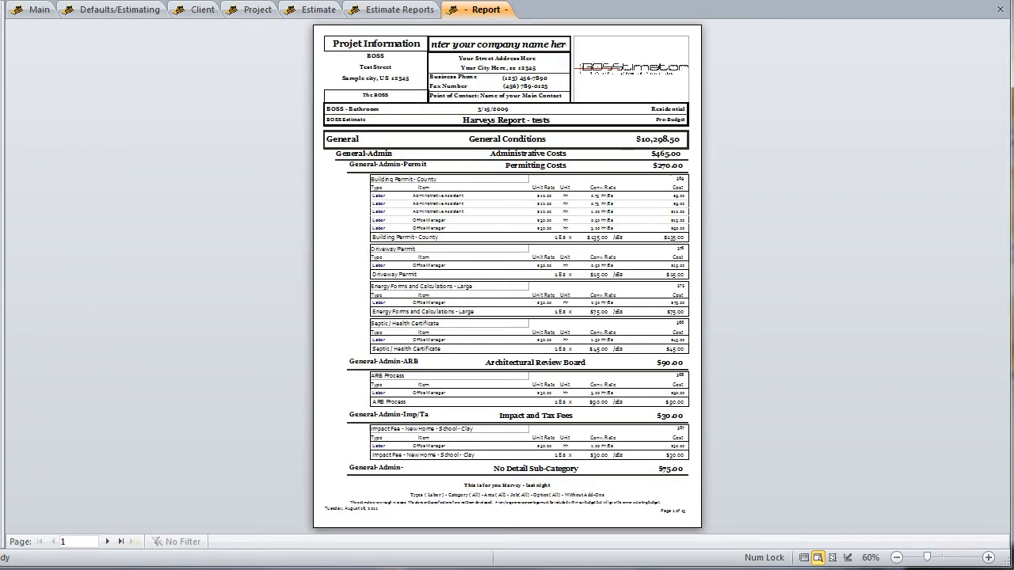
Go to the last page of the Category - All report and examine the wall painting tasks and the subtotal
left_click(107, 544)
left_click(121, 543)
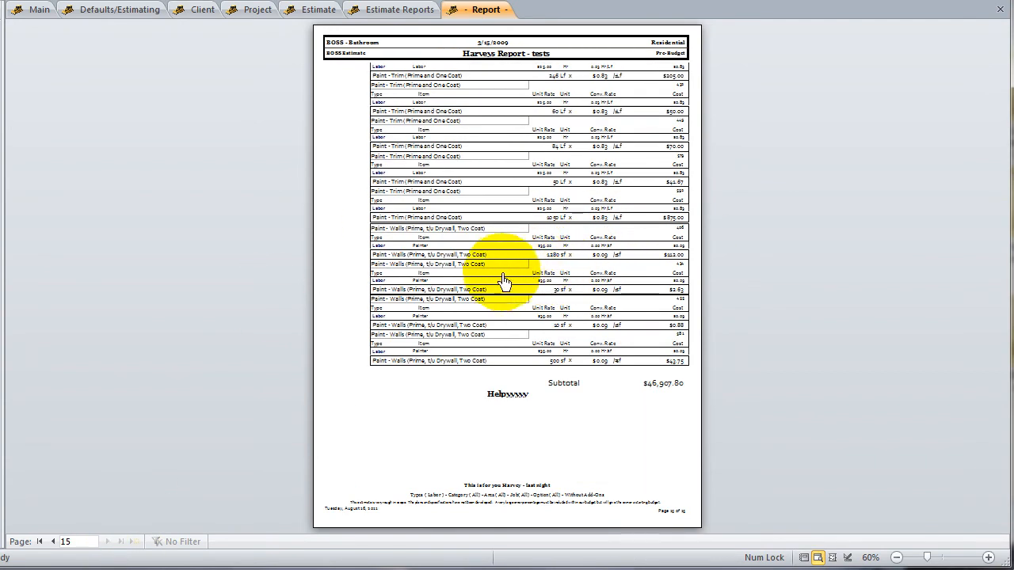
left_click(592, 366)
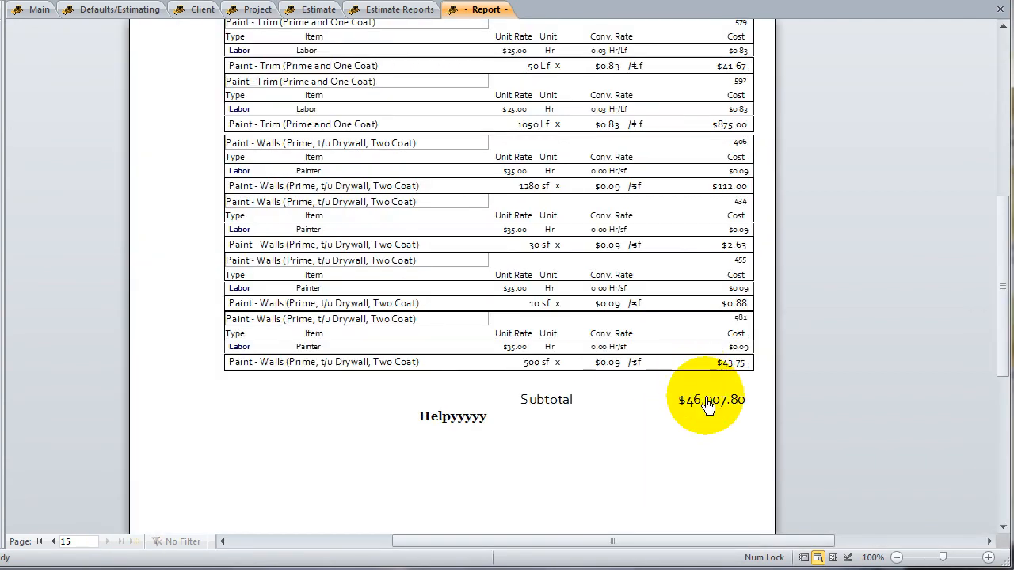
left_click(435, 362)
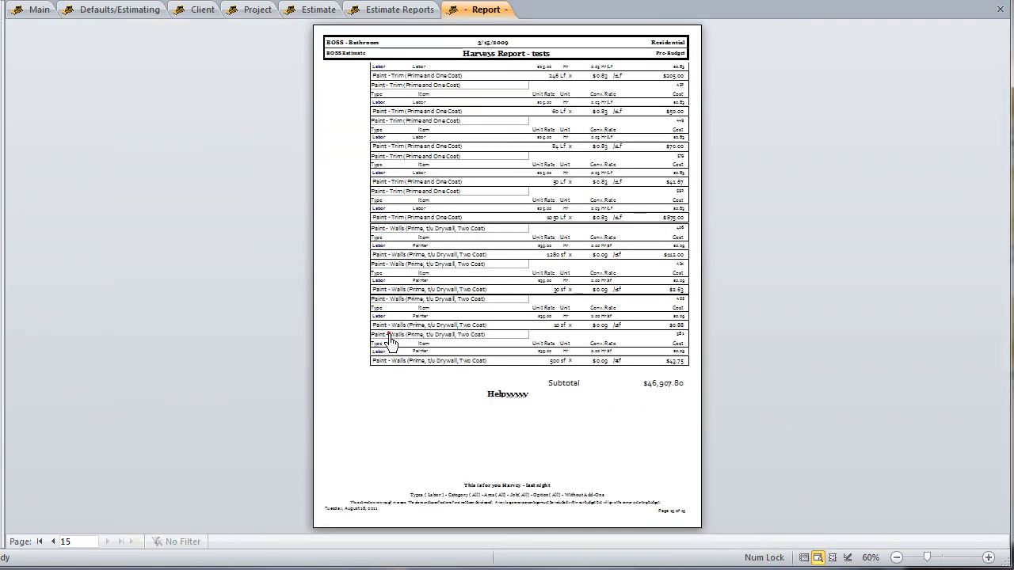
left_click(384, 362)
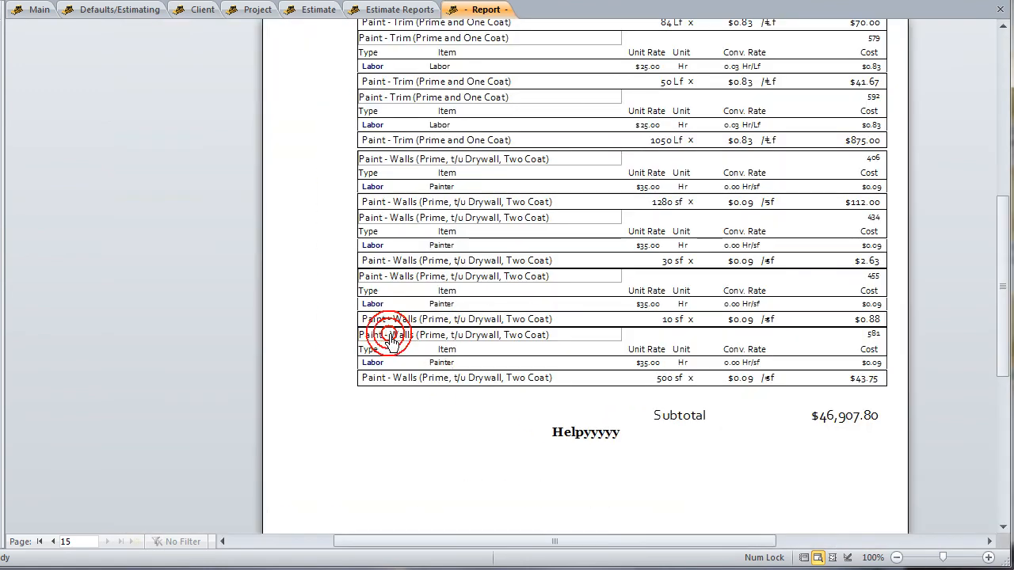
left_click(492, 332)
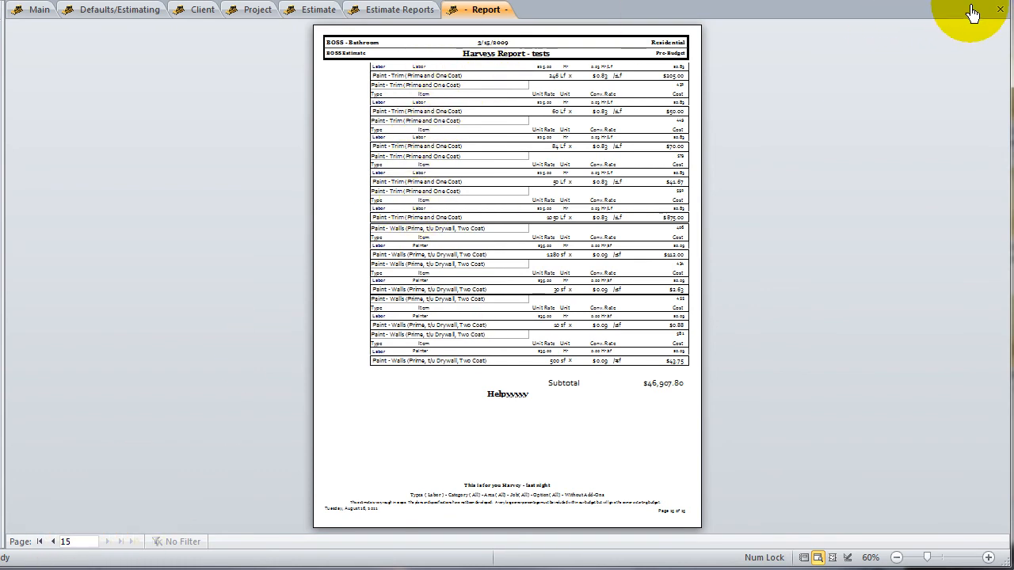
Close the report preview, set the level of detail to Some Details and choose the Category - #1 and #2 report structure
left_click(999, 9)
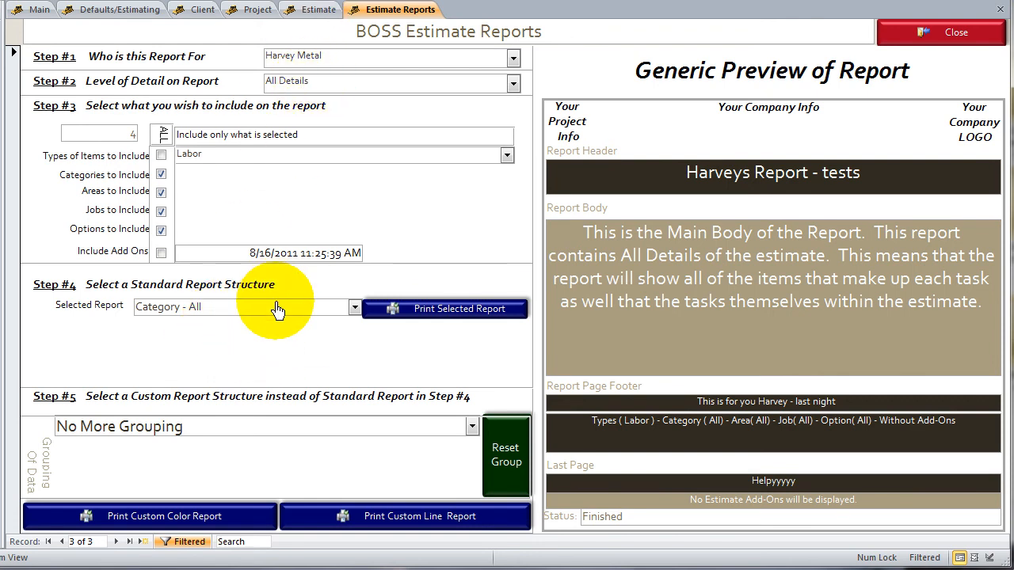
left_click(513, 83)
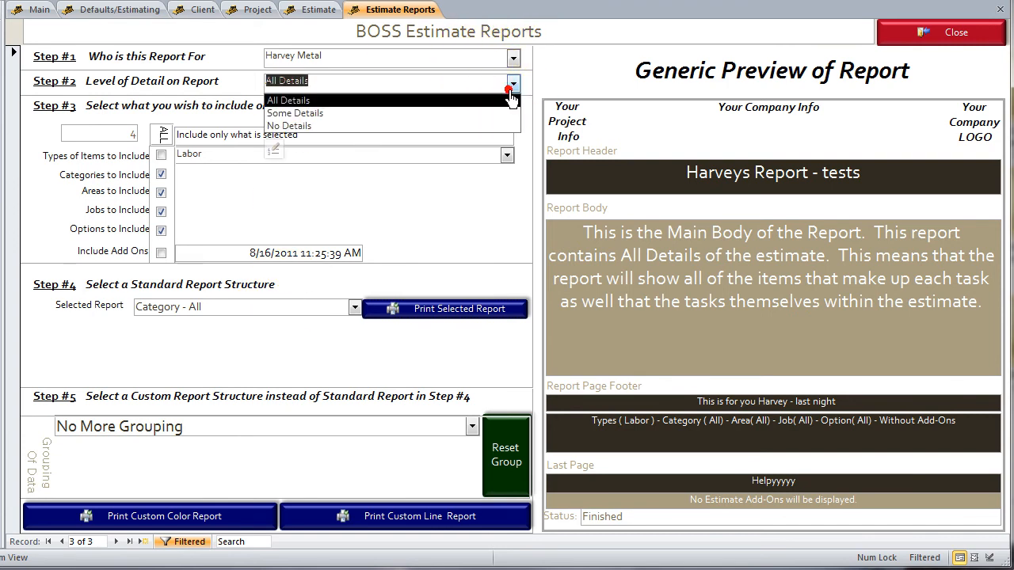
left_click(382, 113)
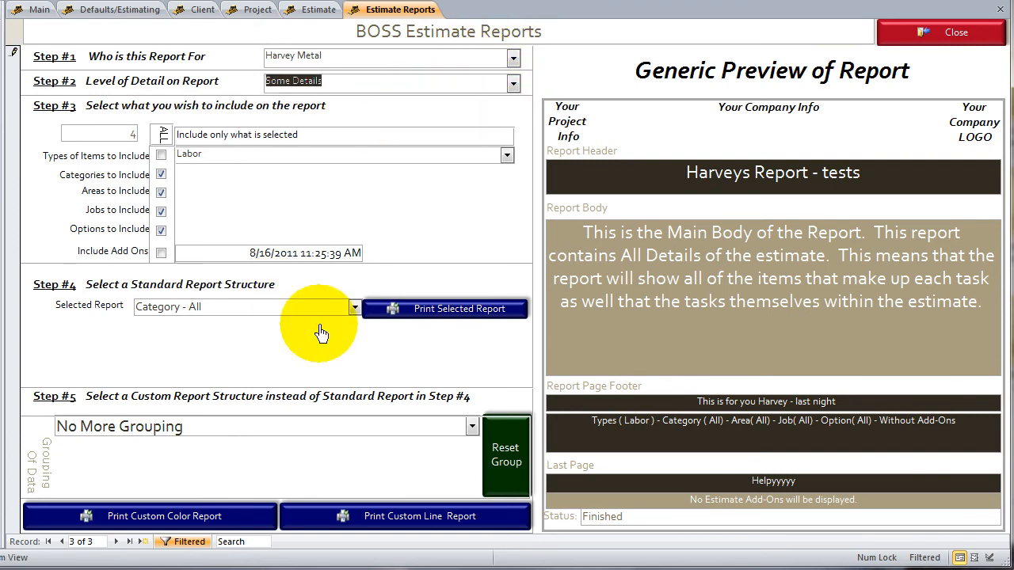
left_click(353, 306)
left_click(354, 307)
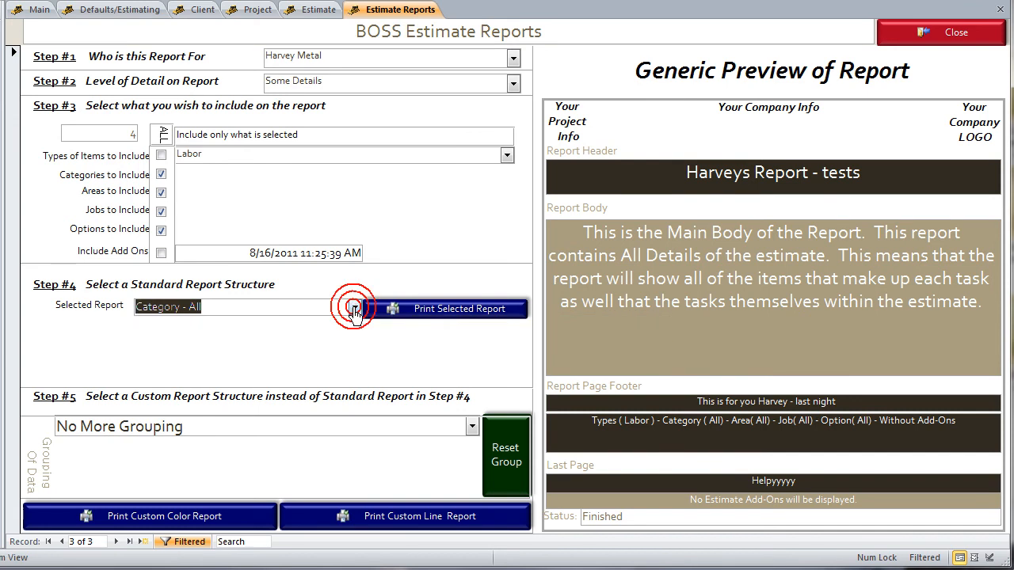
left_click(353, 308)
left_click(196, 324)
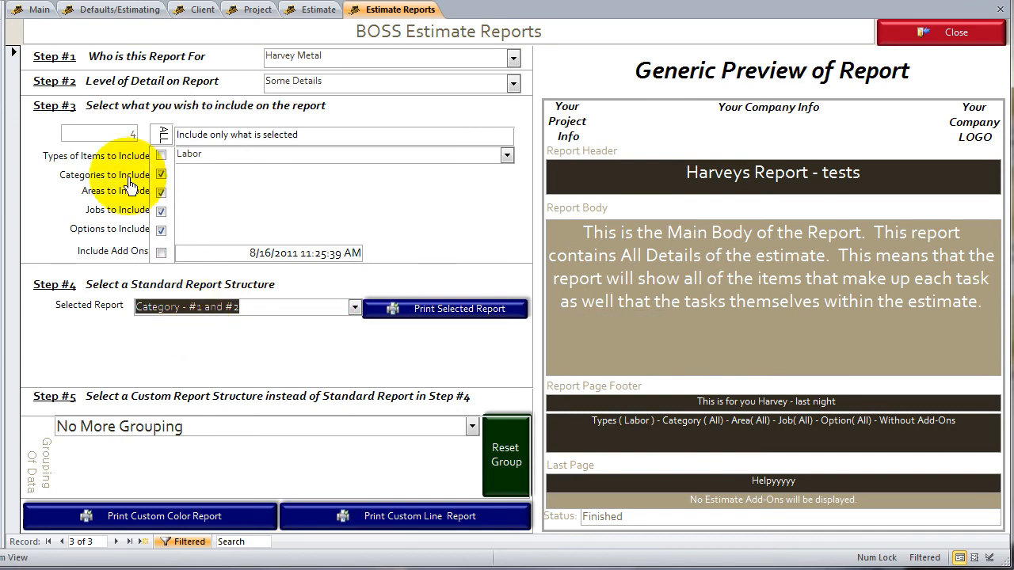
Limit the item types included in the report to Labor, Material and Subcontractor
left_click(161, 156)
left_click(161, 156)
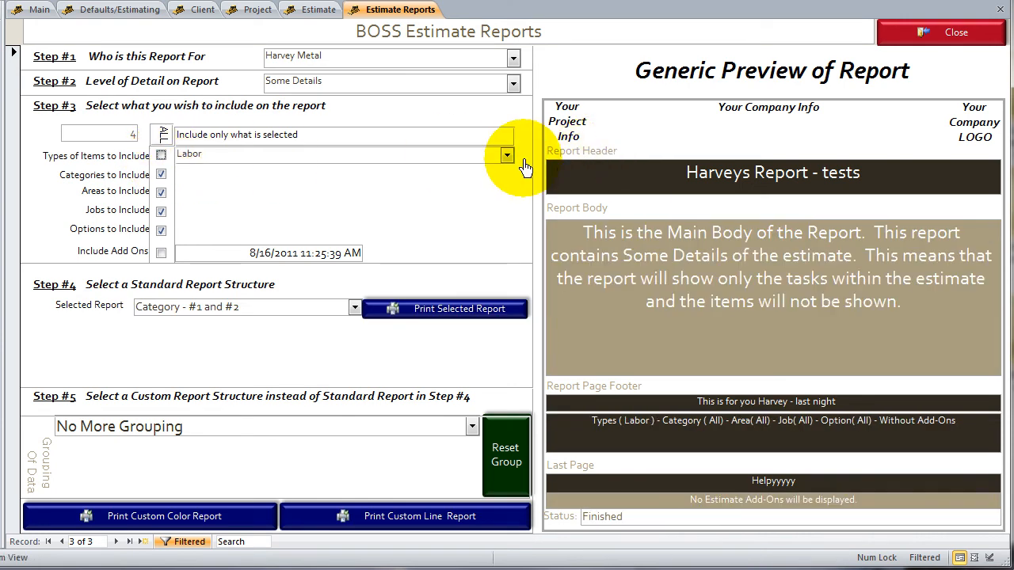
left_click(506, 155)
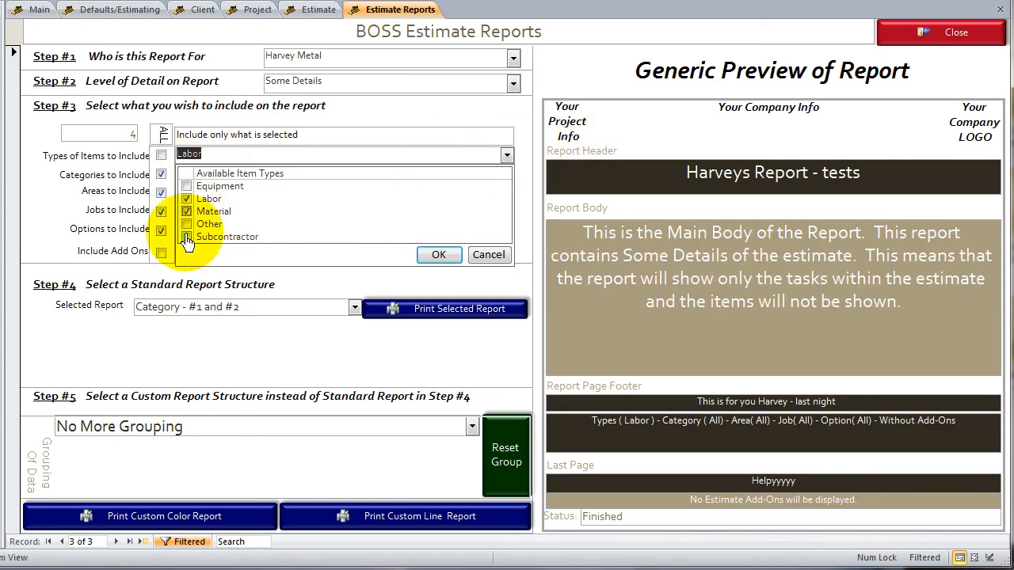
left_click(438, 255)
Restrict the included categories to the selected ones and add Frame and Plumbng to Concret, Electrc and HVAC
left_click(160, 175)
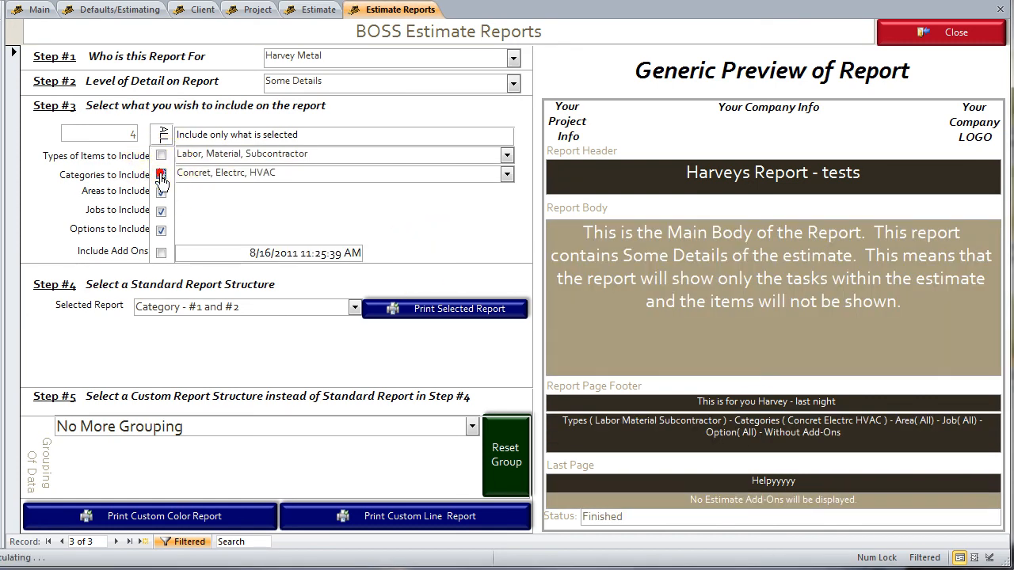
left_click(160, 175)
left_click(161, 175)
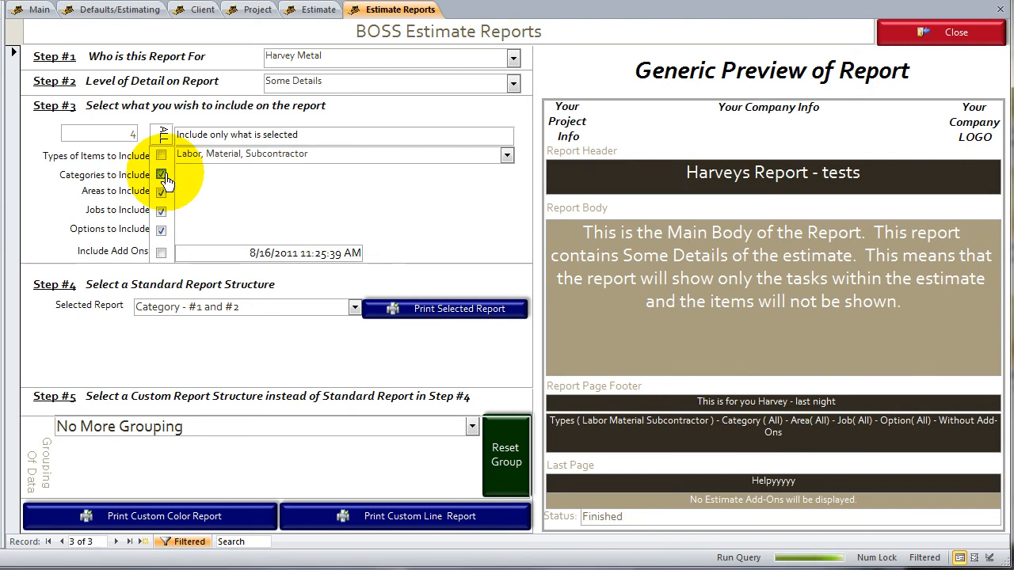
left_click(507, 173)
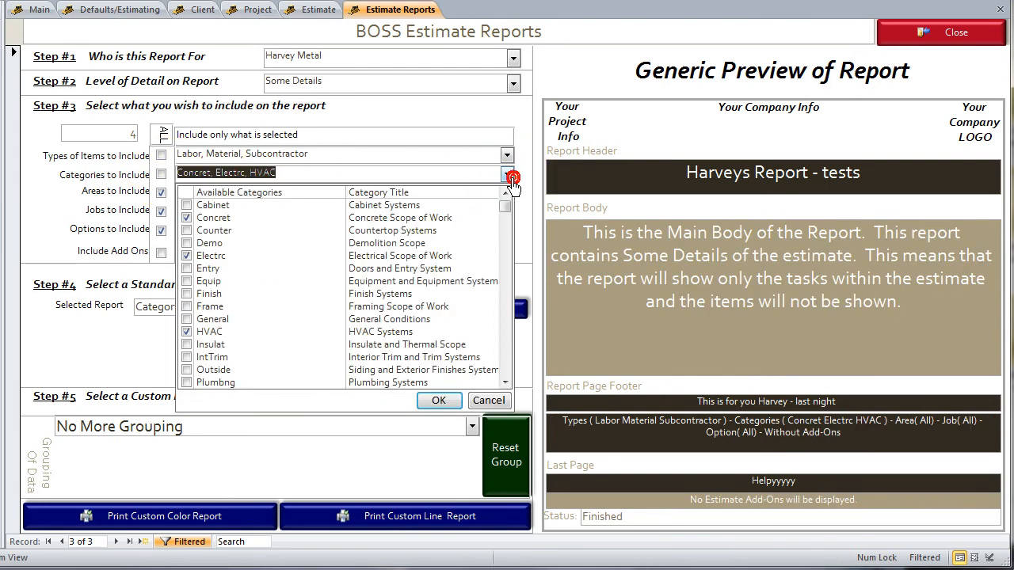
left_click(189, 305)
left_click(187, 382)
left_click(440, 401)
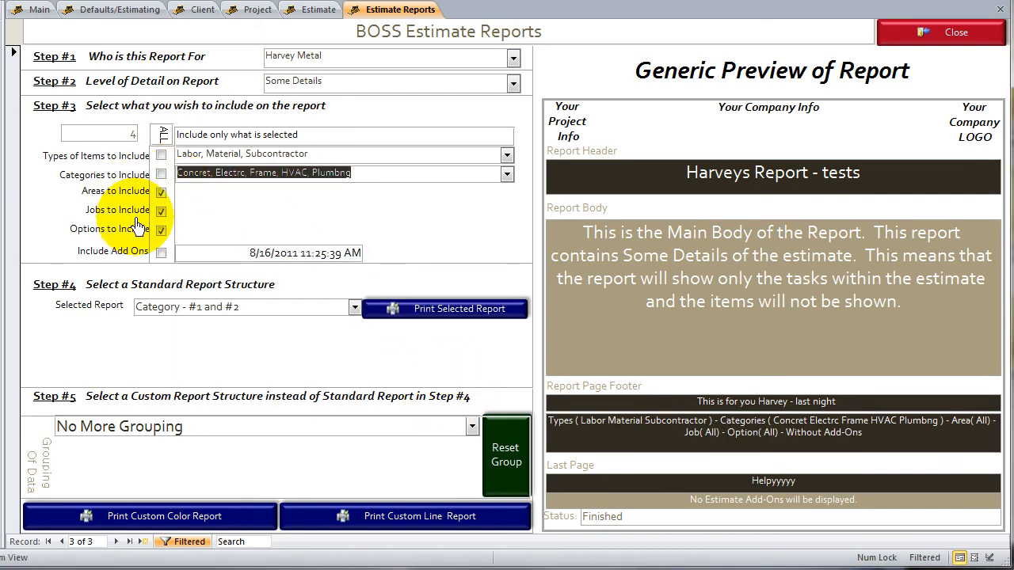
Include add-ons in the report after checking the estimate's add-on list, and generate the Category - #1 and #2 report
left_click(160, 252)
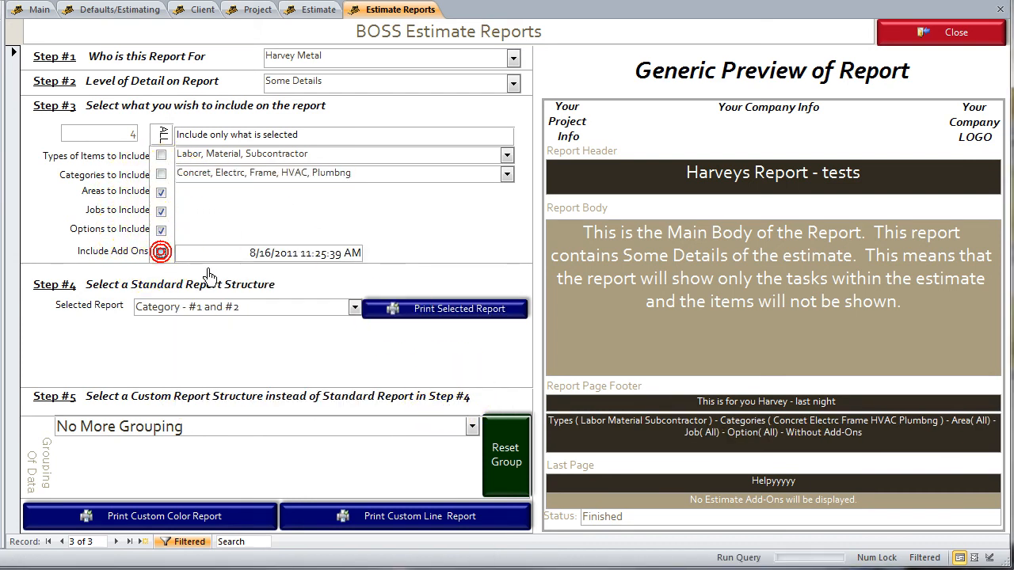
left_click(446, 254)
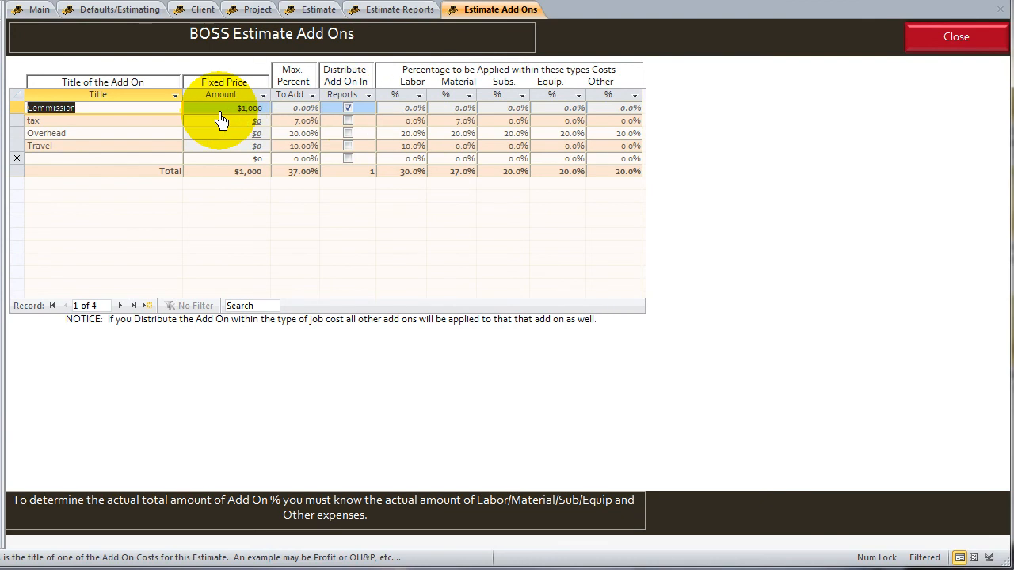
left_click(951, 40)
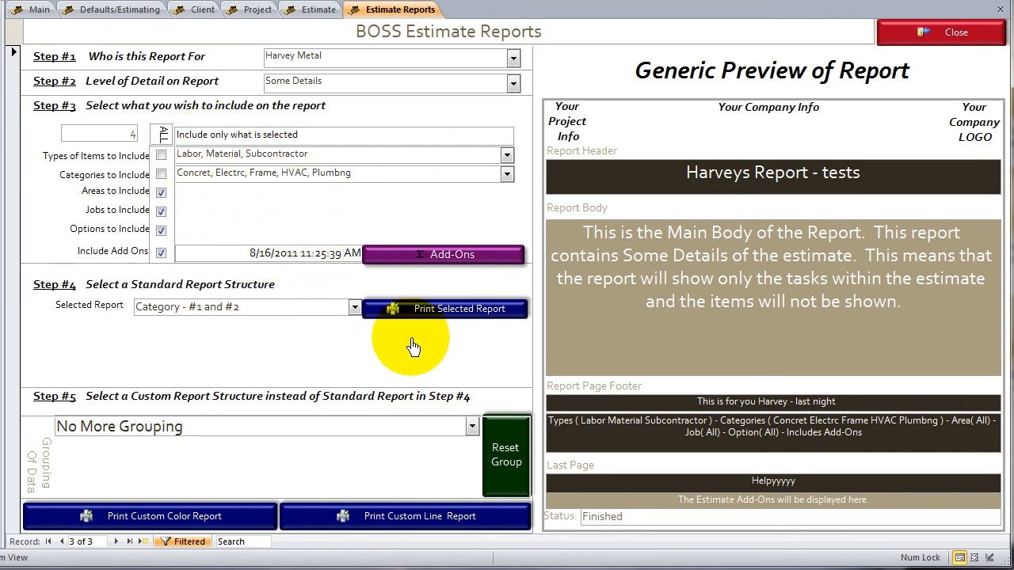
left_click(426, 315)
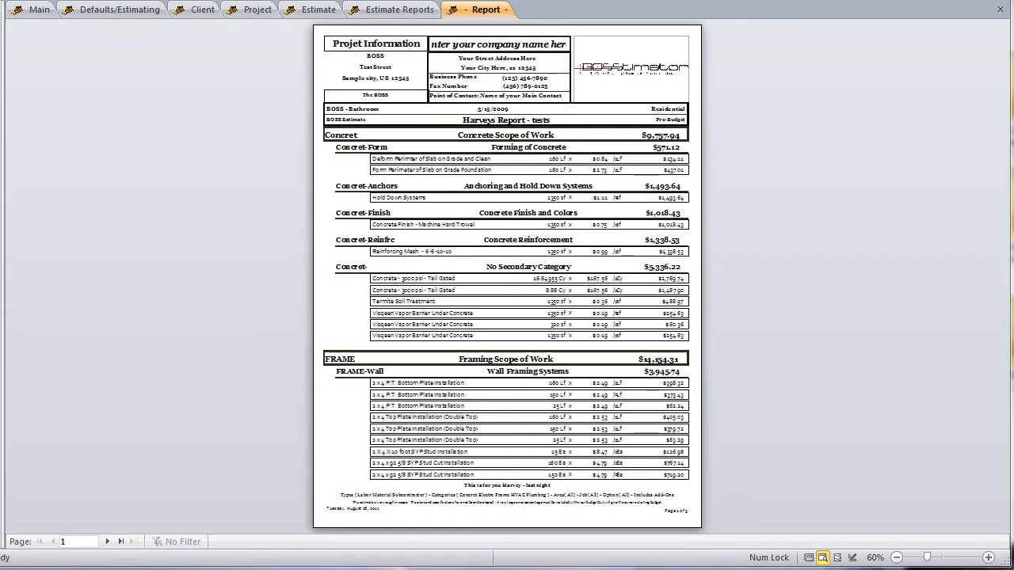
Compare the report settings with the generated report and examine the concrete and framing sections on its first page
left_click(390, 11)
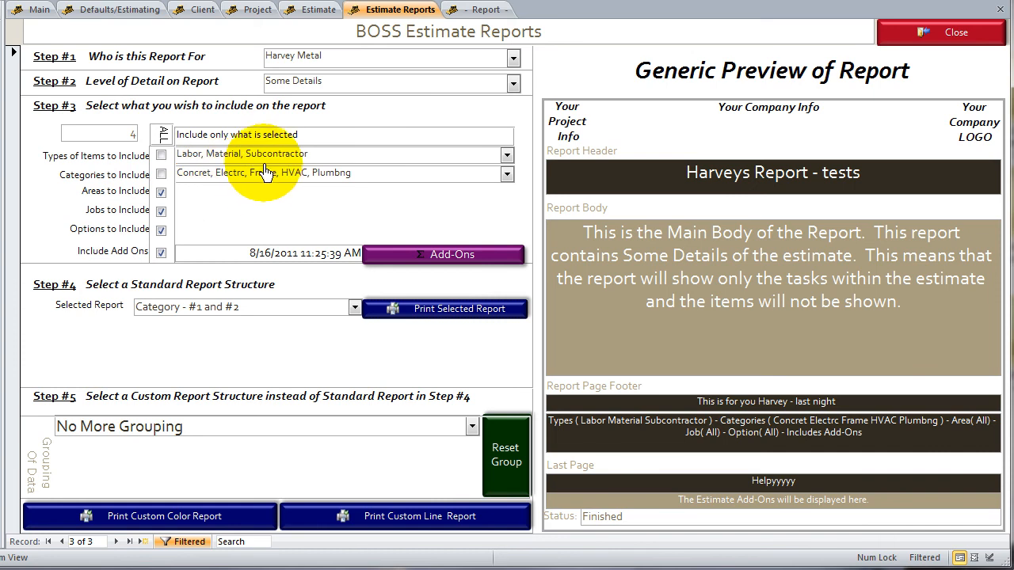
left_click(467, 9)
left_click(362, 141)
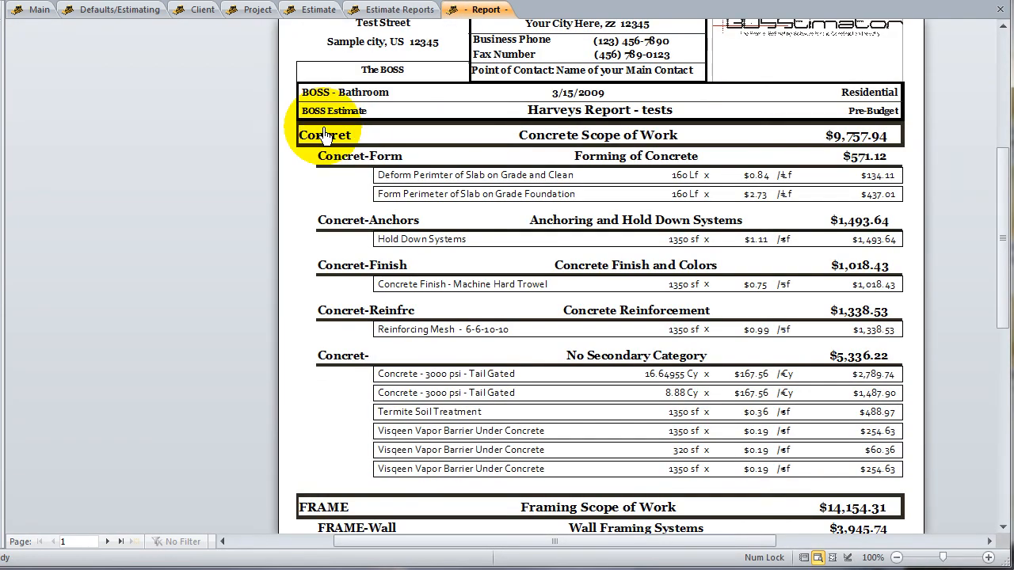
left_click(438, 153)
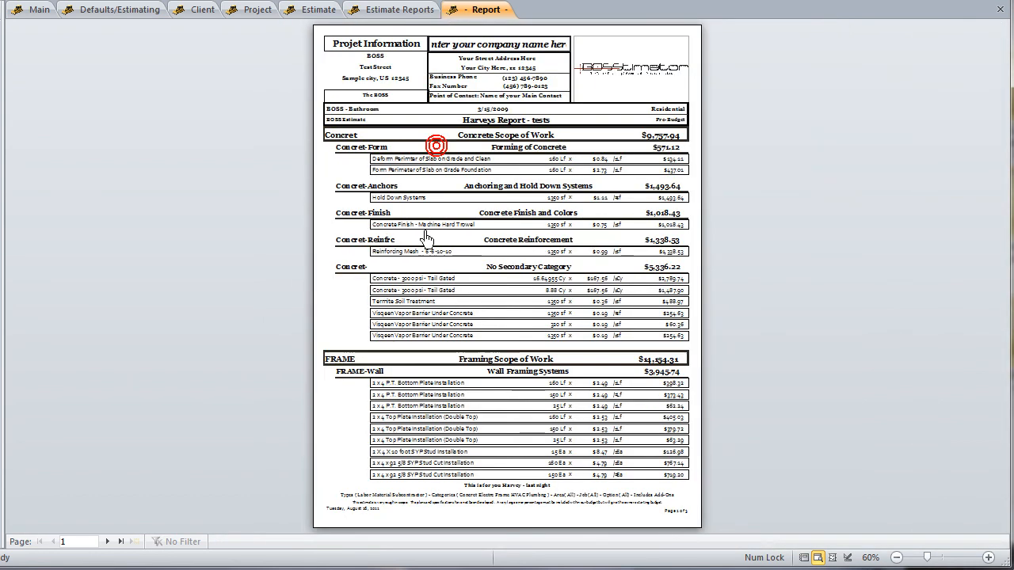
left_click(362, 376)
left_click(362, 380)
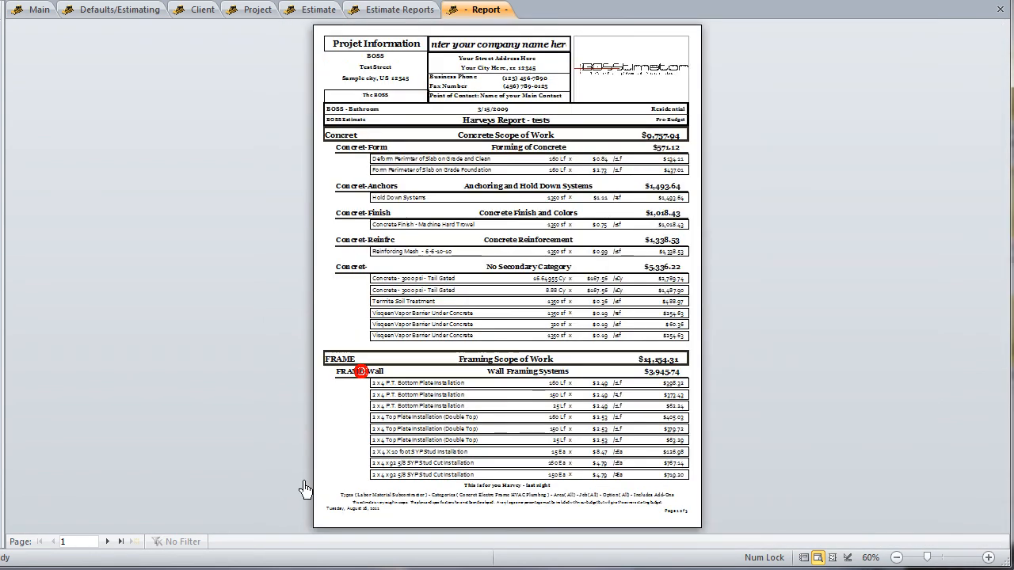
left_click(426, 416)
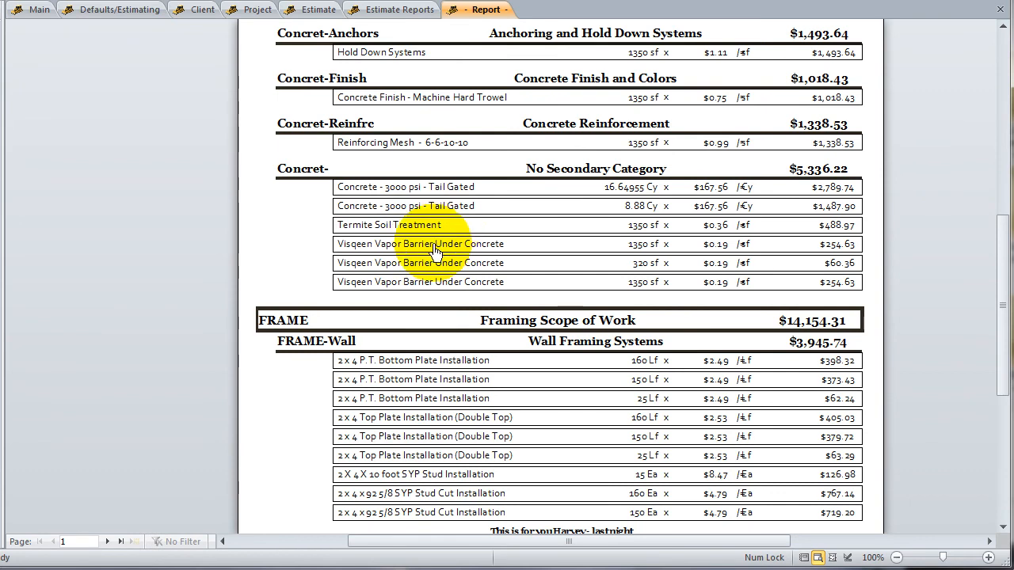
left_click(434, 252)
Page through to the report's last page and examine the subtotal and the add-on breakdown table
left_click(108, 542)
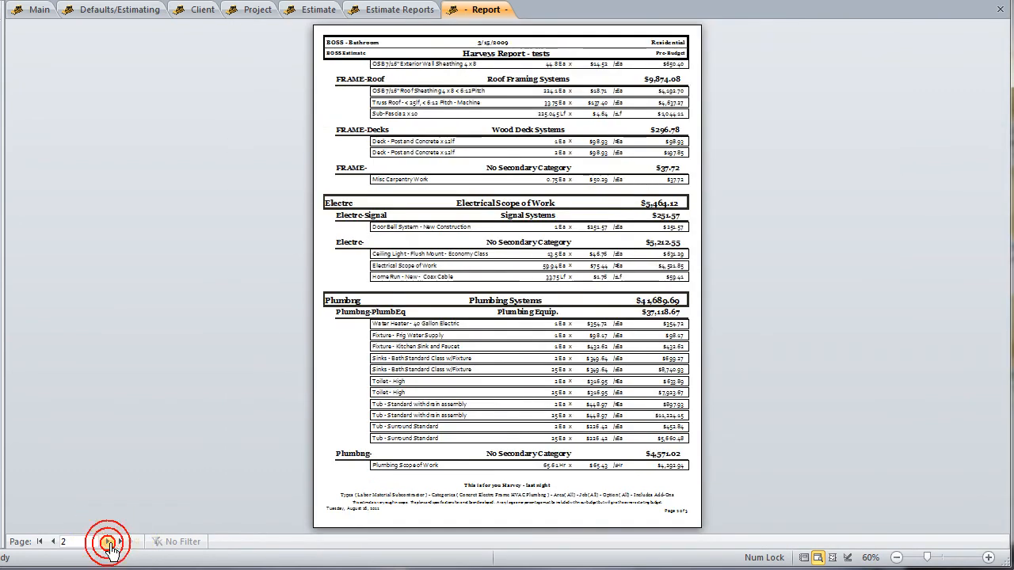
left_click(118, 542)
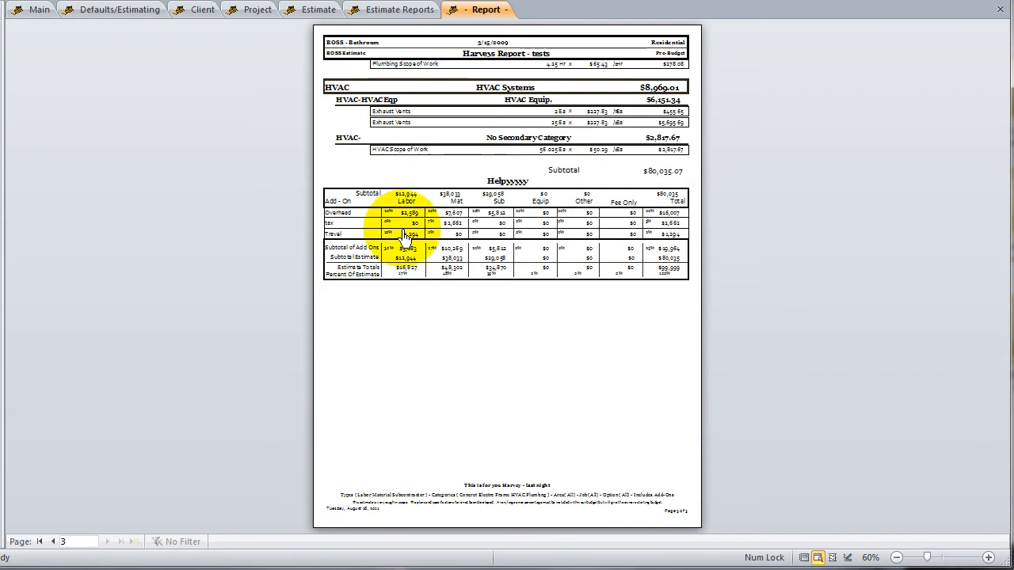
left_click(512, 136)
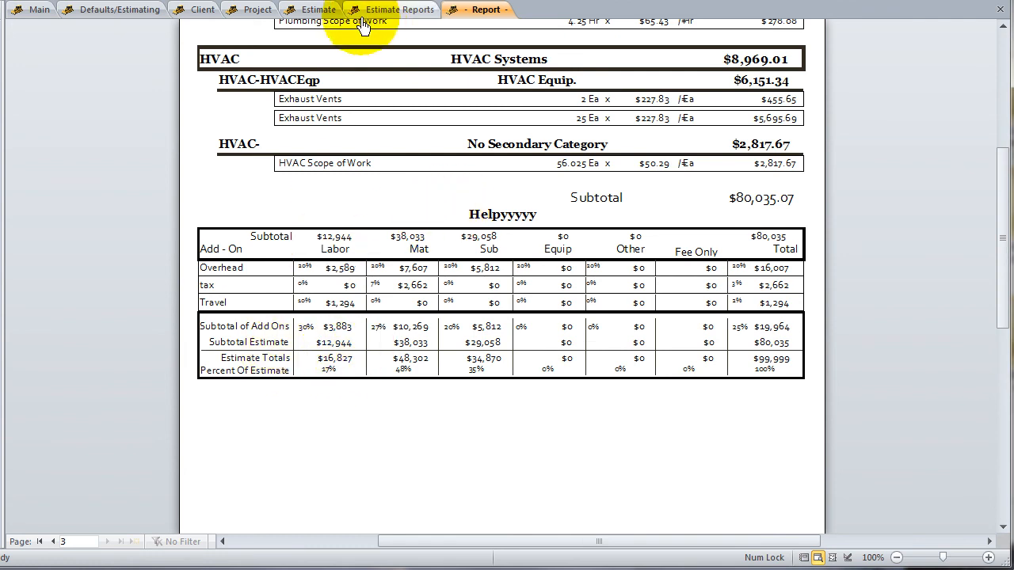
Compare the estimate's add-on definitions with the add-on table in the report, and return to the report settings
left_click(323, 11)
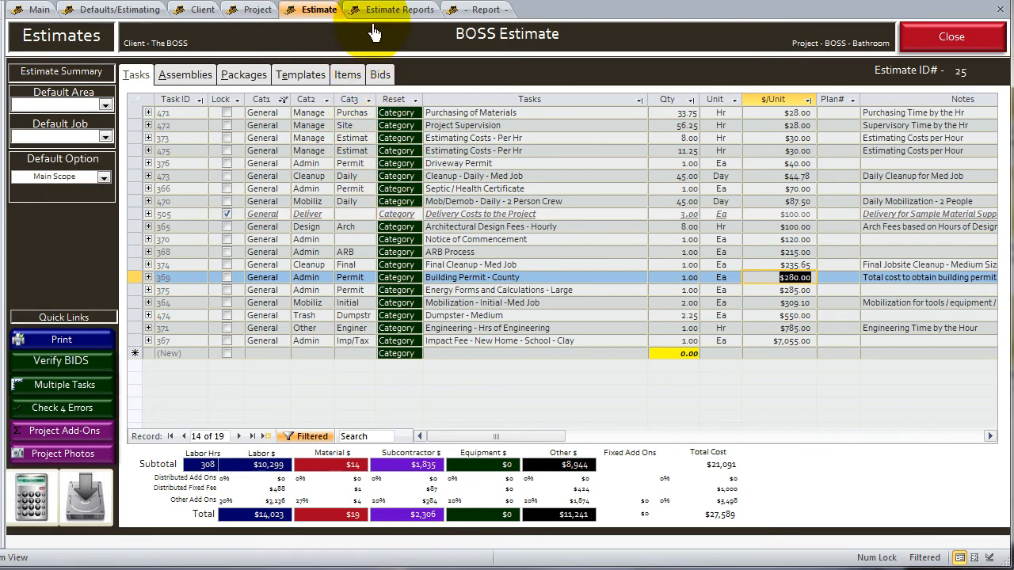
left_click(390, 11)
left_click(430, 254)
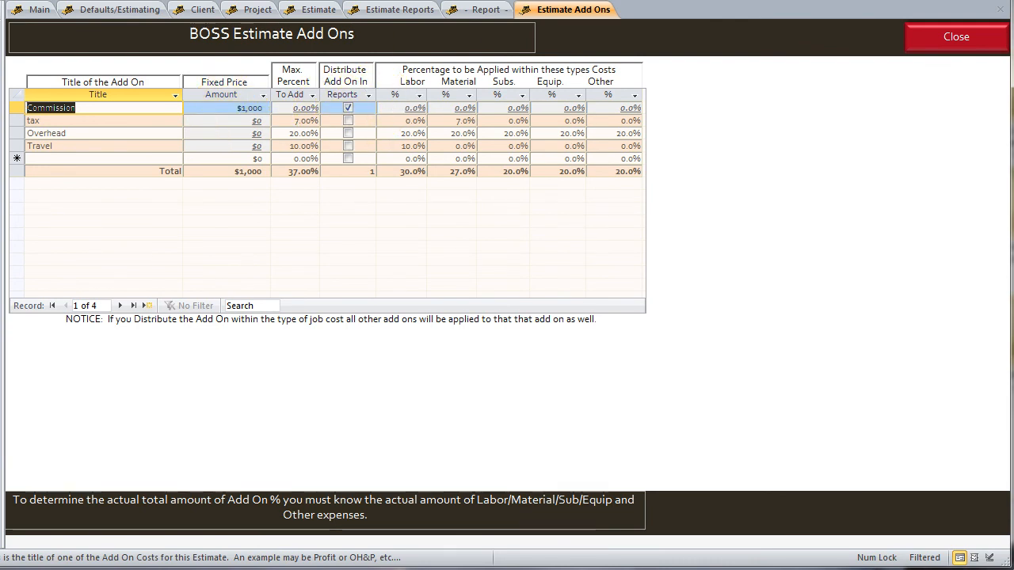
left_click(499, 18)
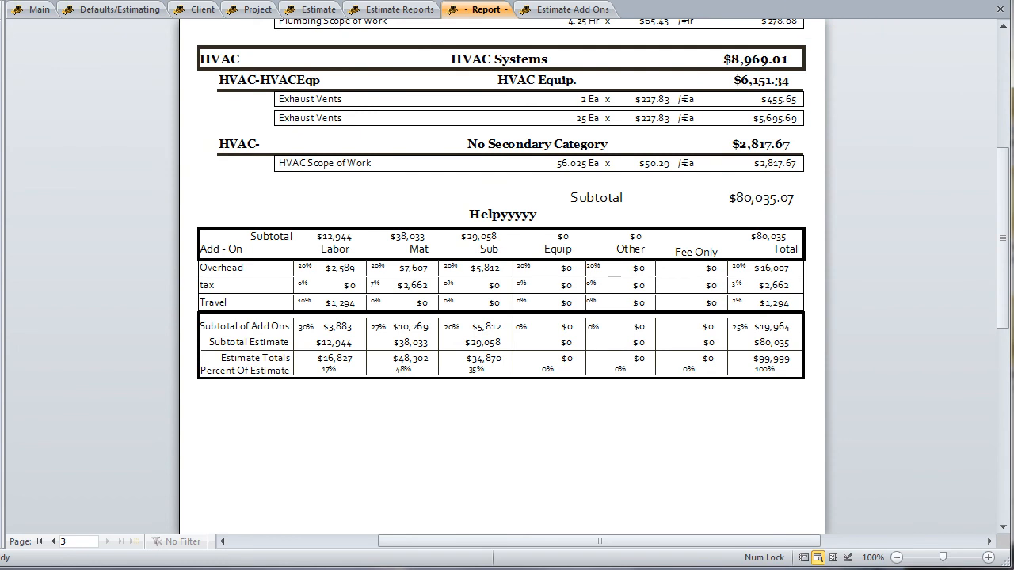
left_click(527, 10)
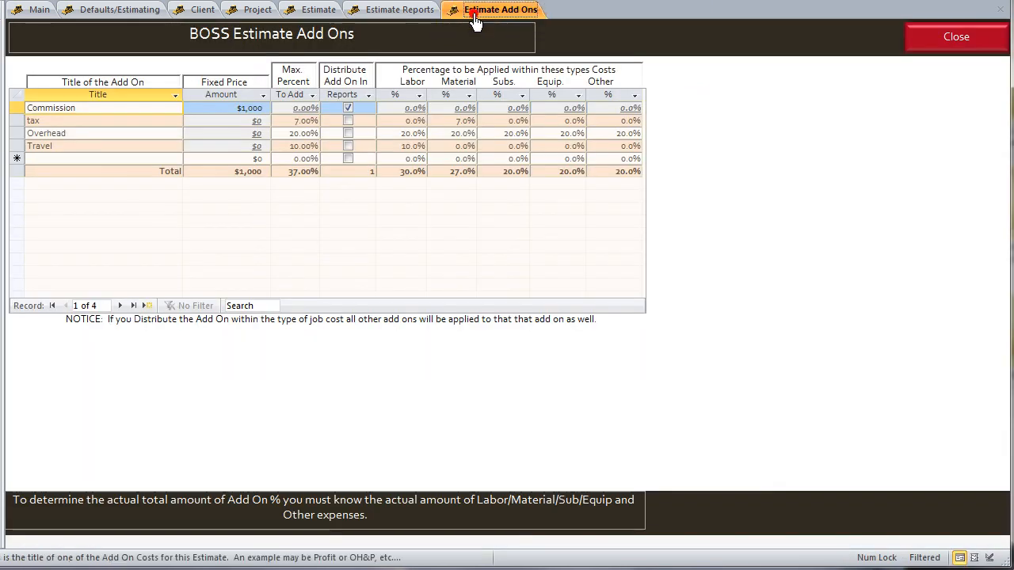
left_click(933, 38)
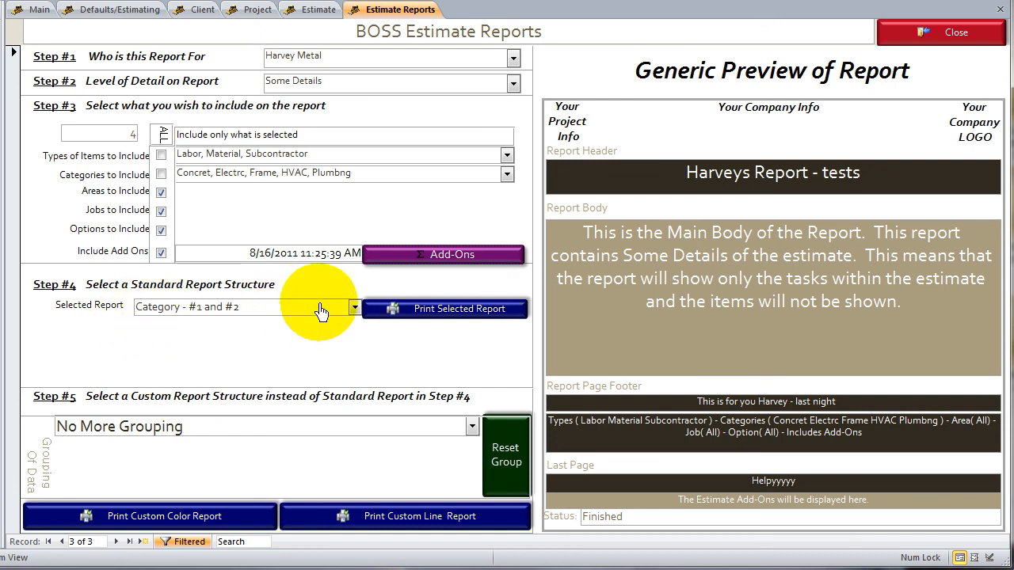
left_click(161, 175)
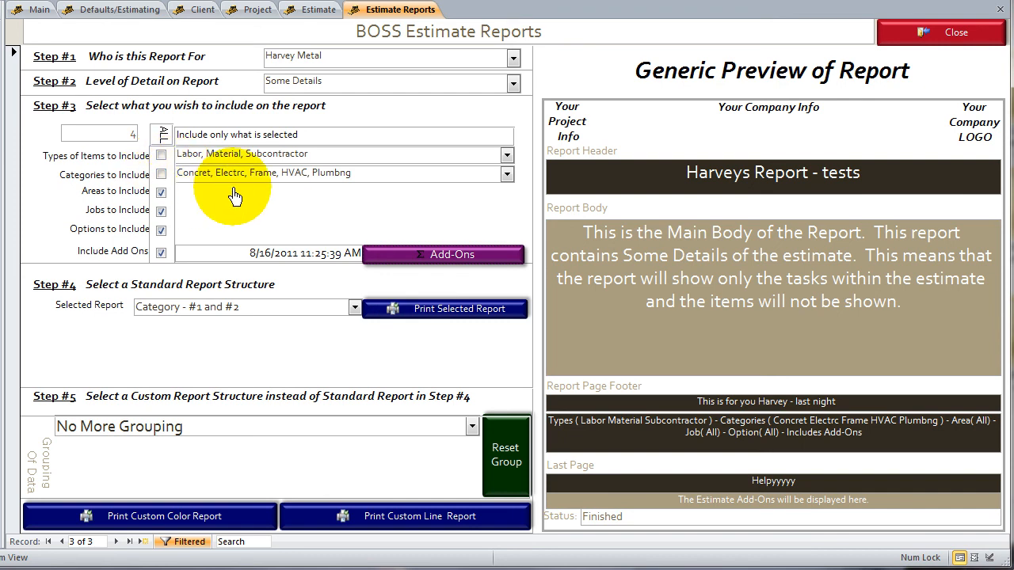